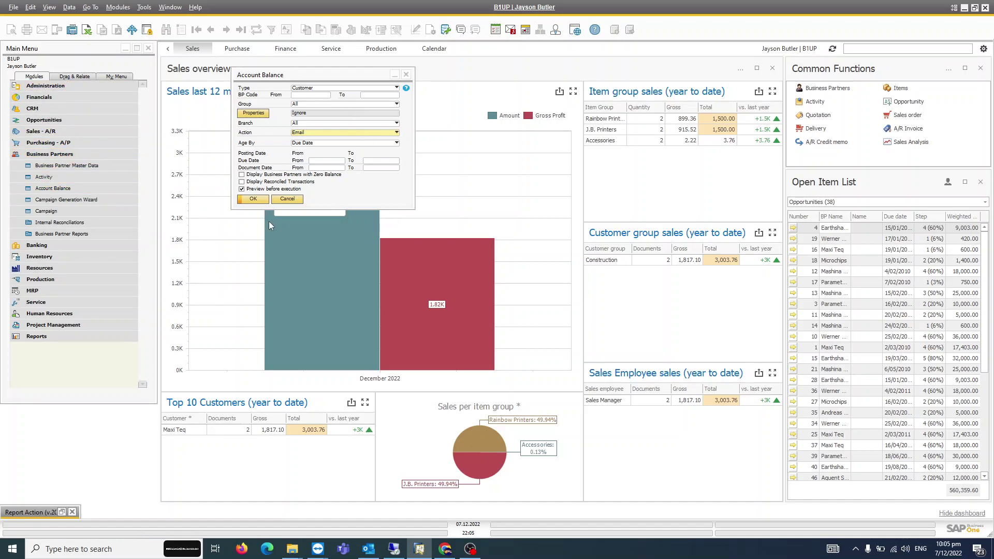
Reopen the Account Balance selection criteria and view the business partner list for the starting BP code.
click(283, 200)
click(52, 189)
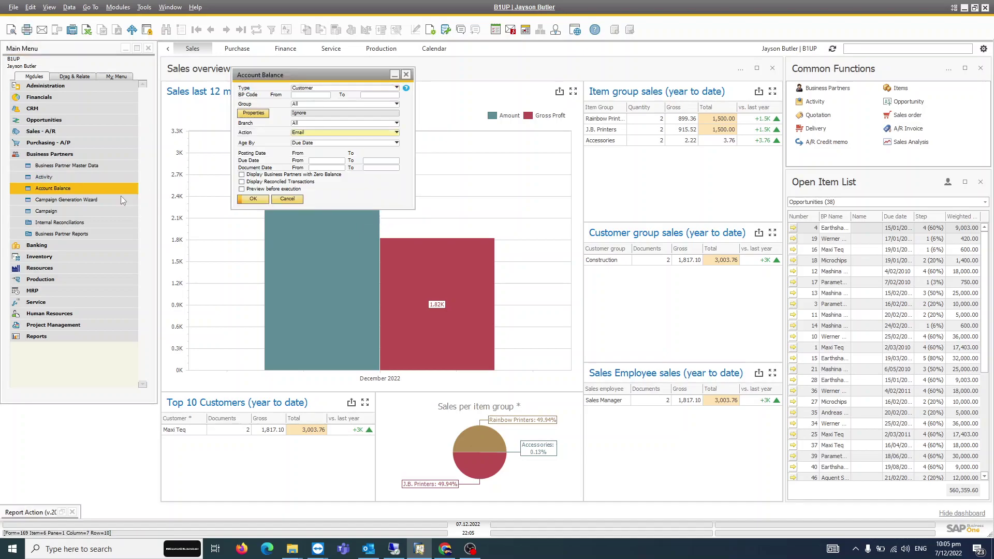
click(346, 90)
click(346, 91)
click(319, 95)
click(328, 95)
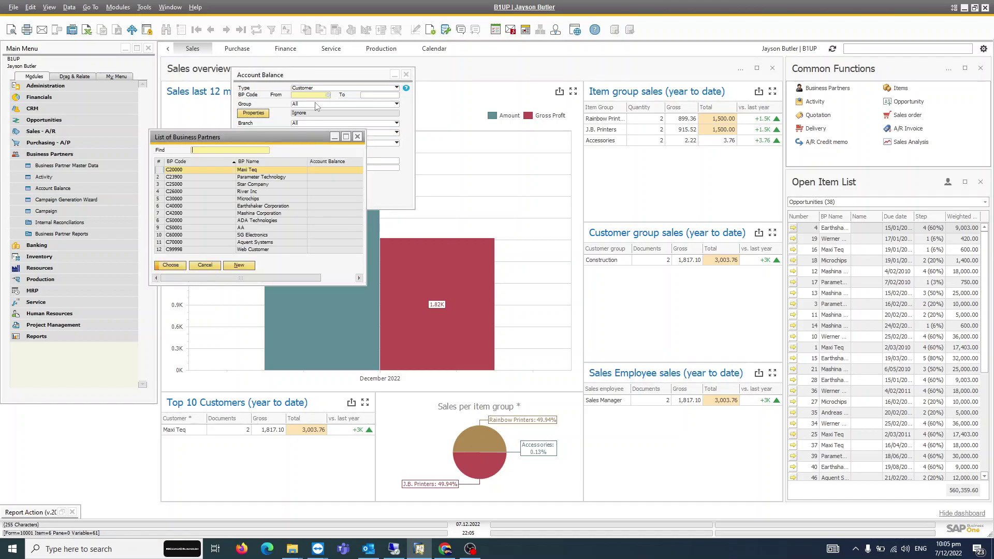
click(205, 265)
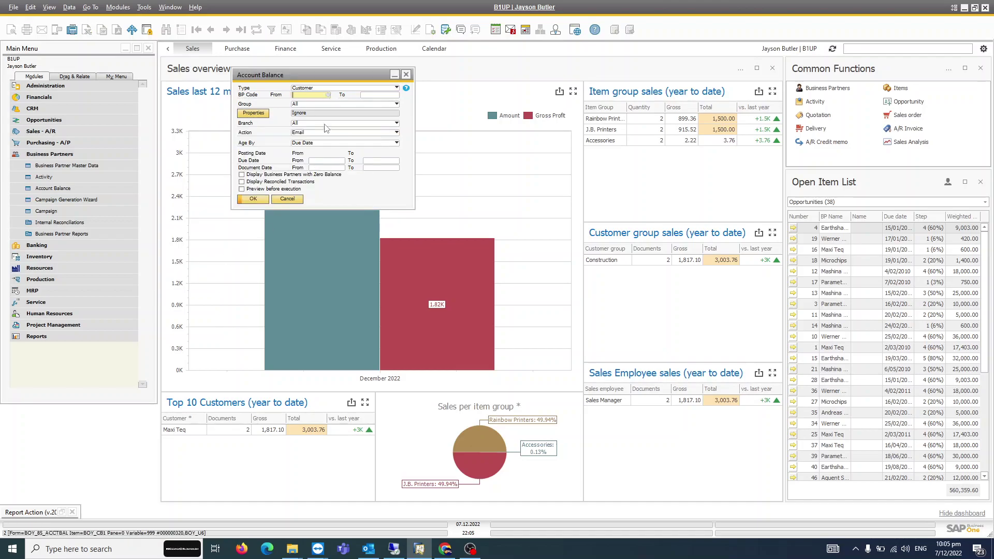
Examine the customer group choices and the business partner properties filter of the Account Balance criteria.
click(327, 105)
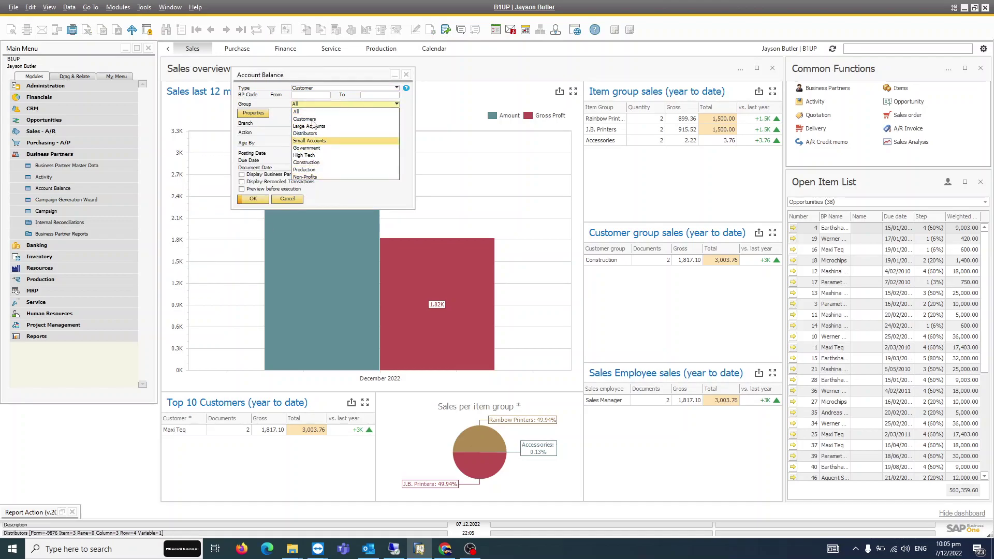
click(311, 106)
click(249, 114)
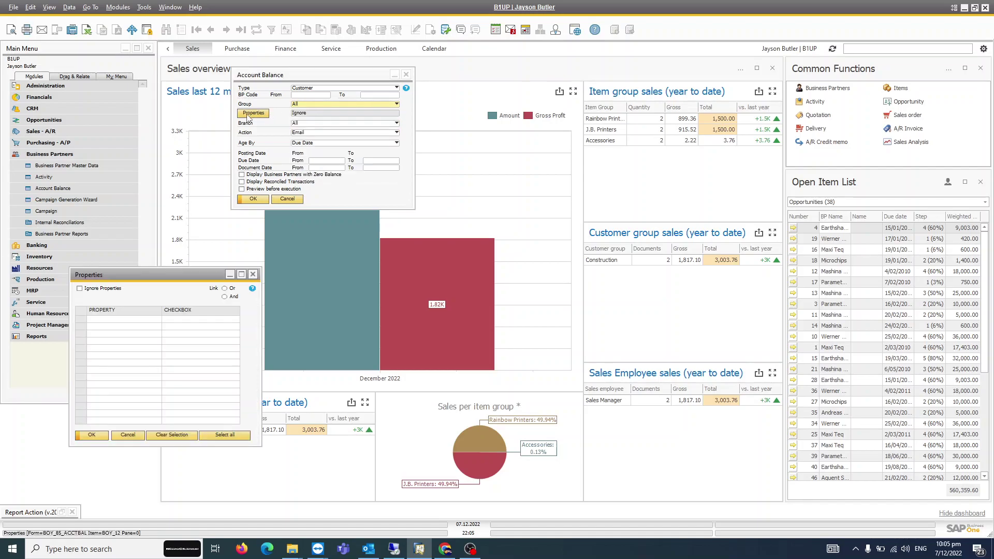
click(252, 279)
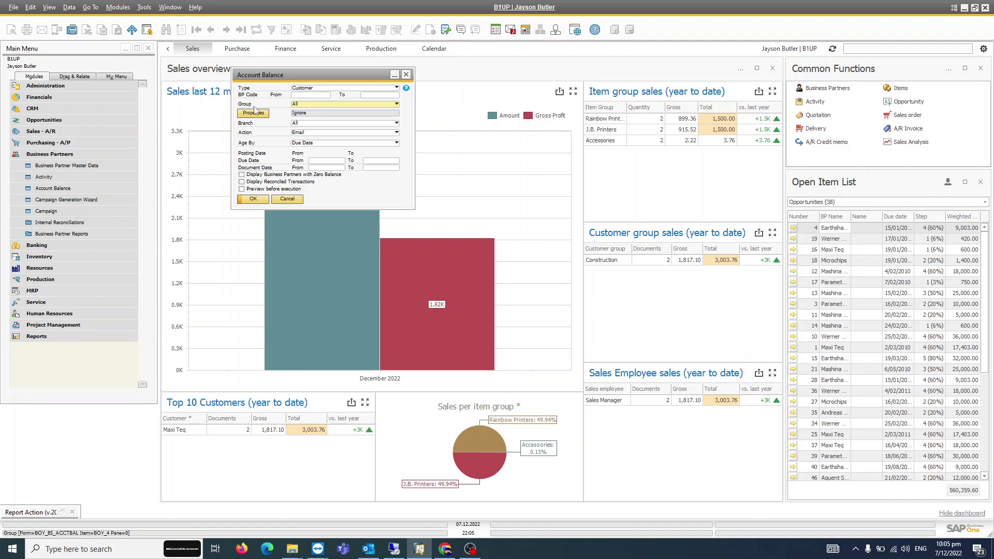
Examine the action, branch and ageing options and the due date and document date ranges in the report criteria.
click(298, 133)
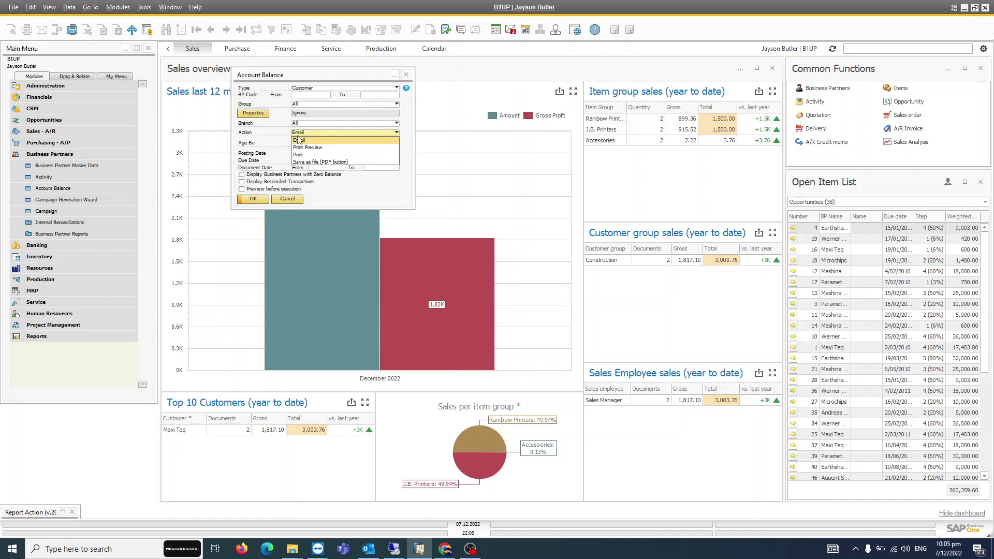
click(326, 162)
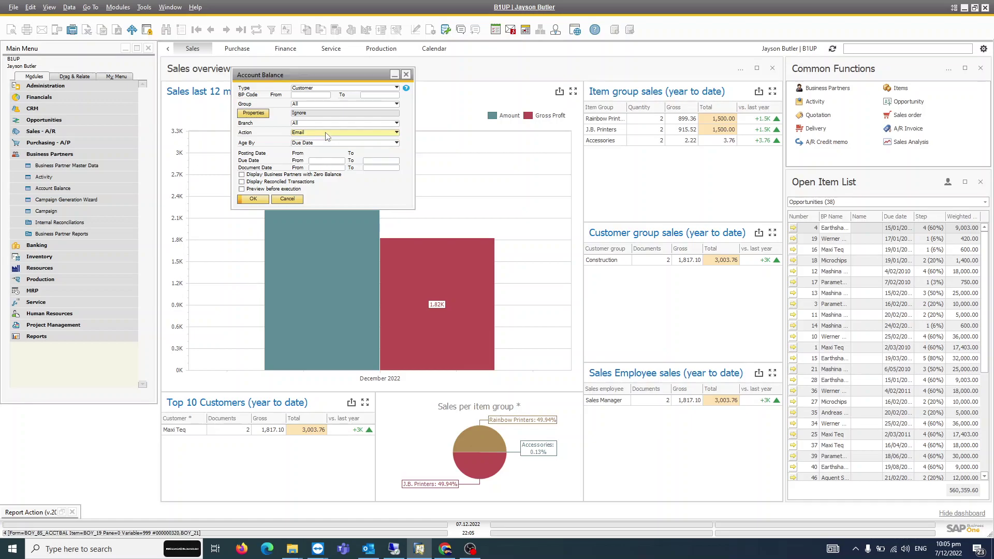
click(321, 123)
click(321, 123)
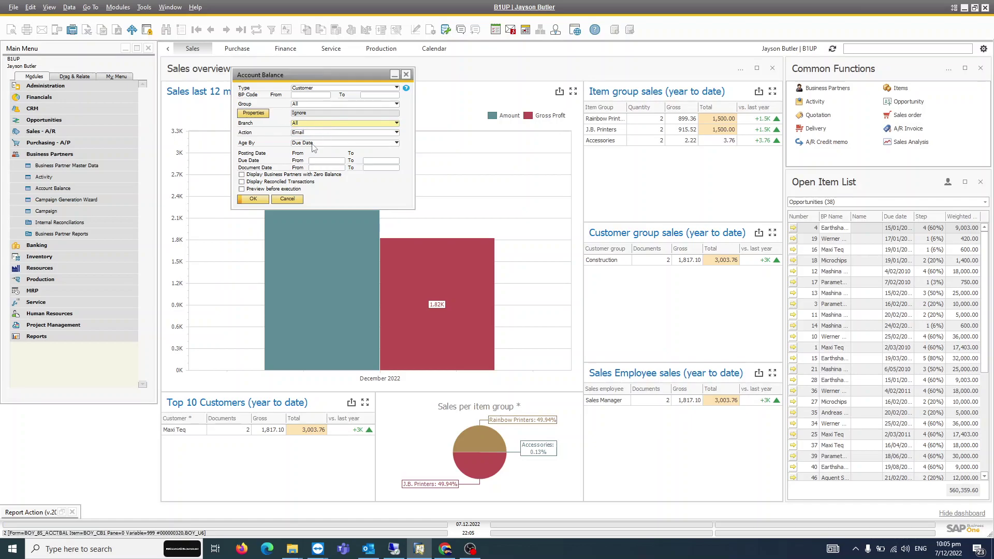
click(311, 144)
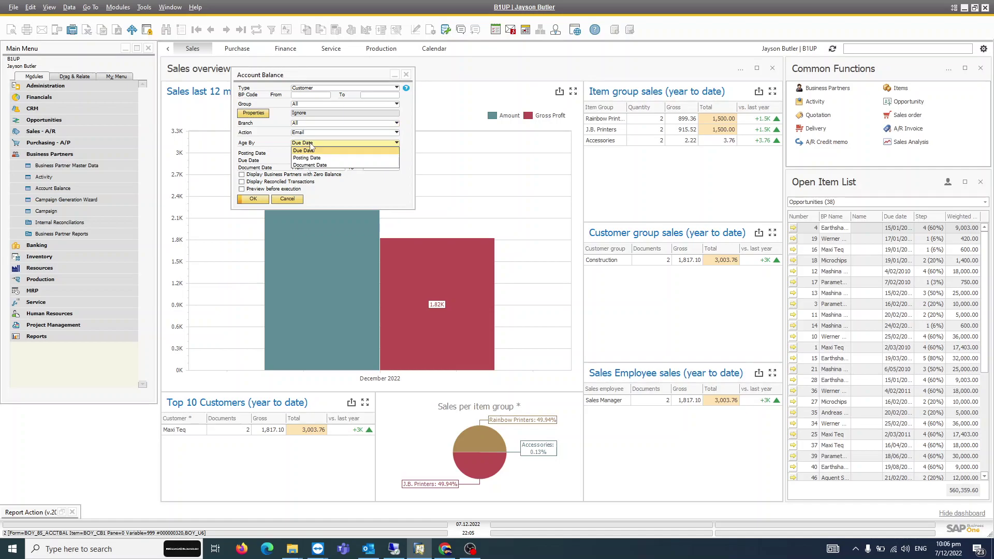
click(311, 146)
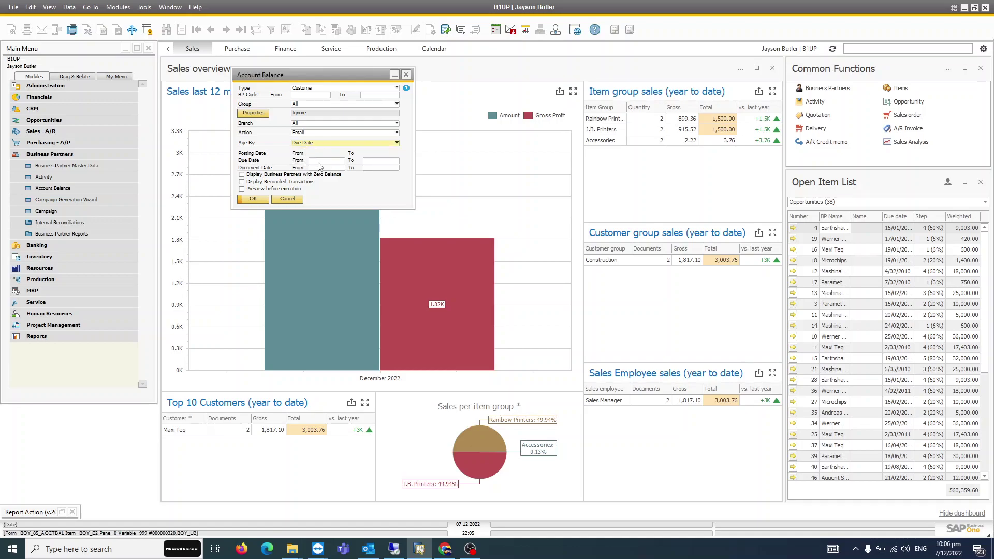
click(385, 161)
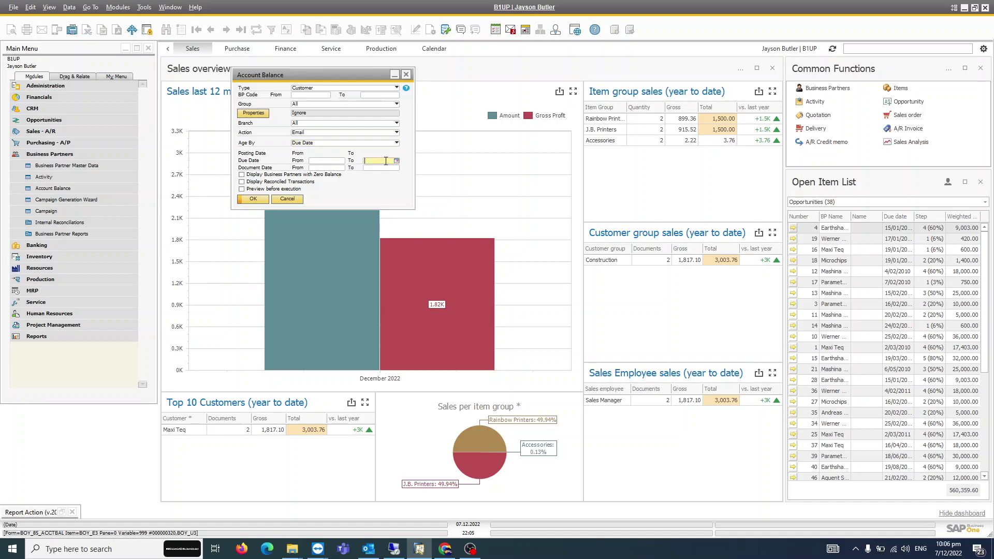
click(325, 167)
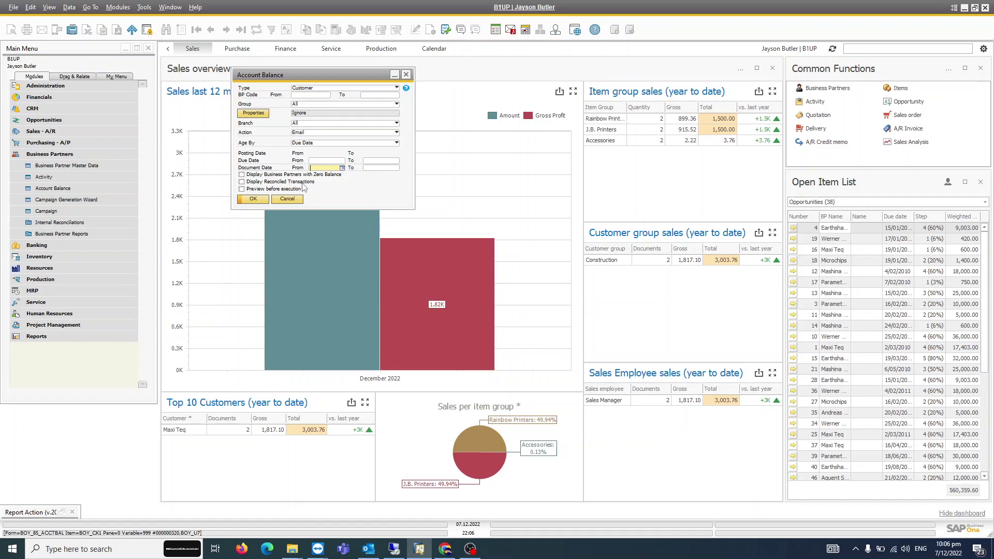
Run the report with preview before execution and try clearing the selection of all customers.
click(242, 190)
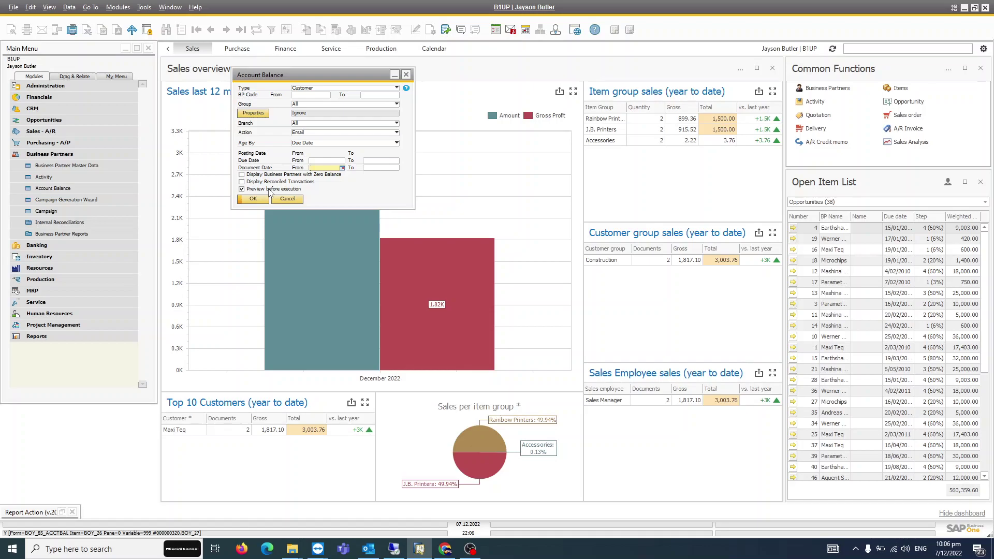
click(251, 200)
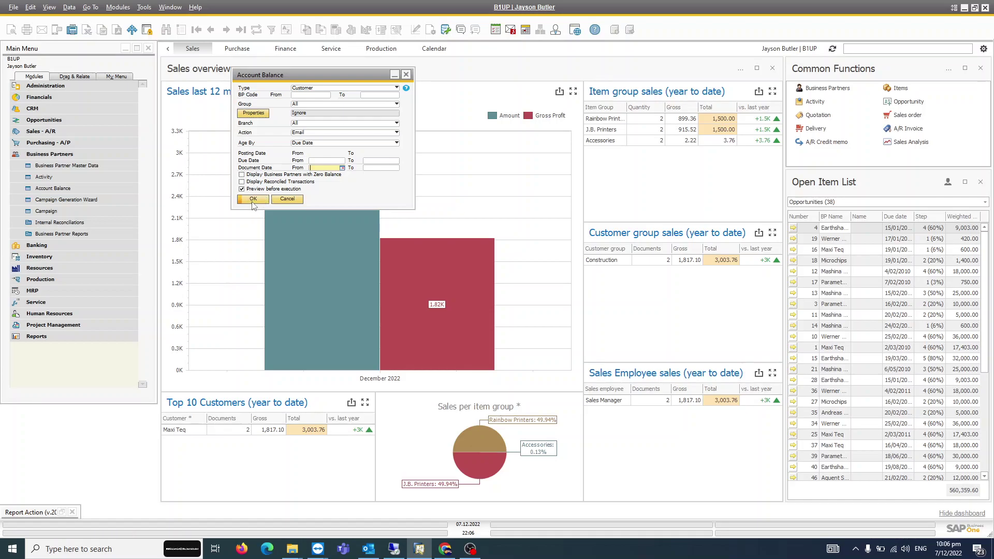
drag(94, 81, 516, 107)
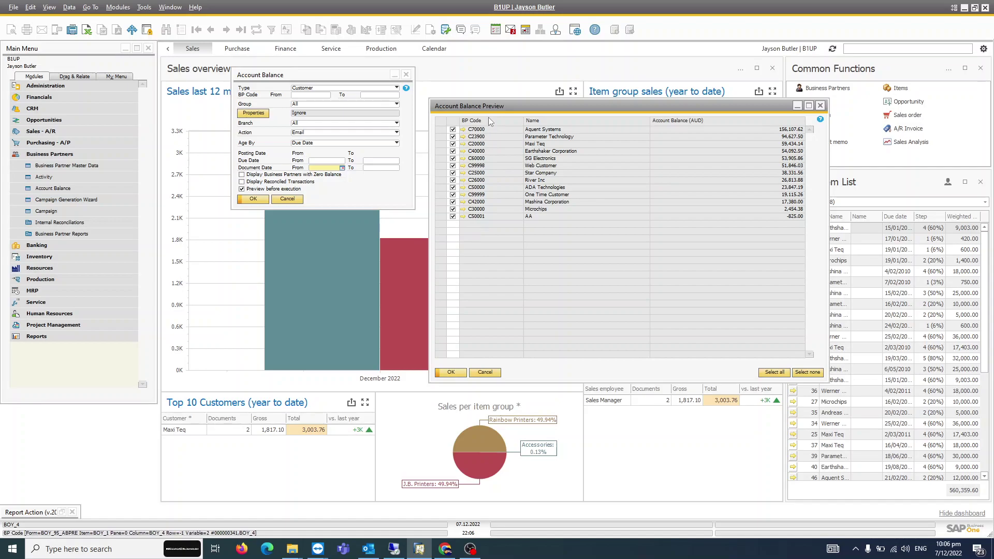
double_click(454, 121)
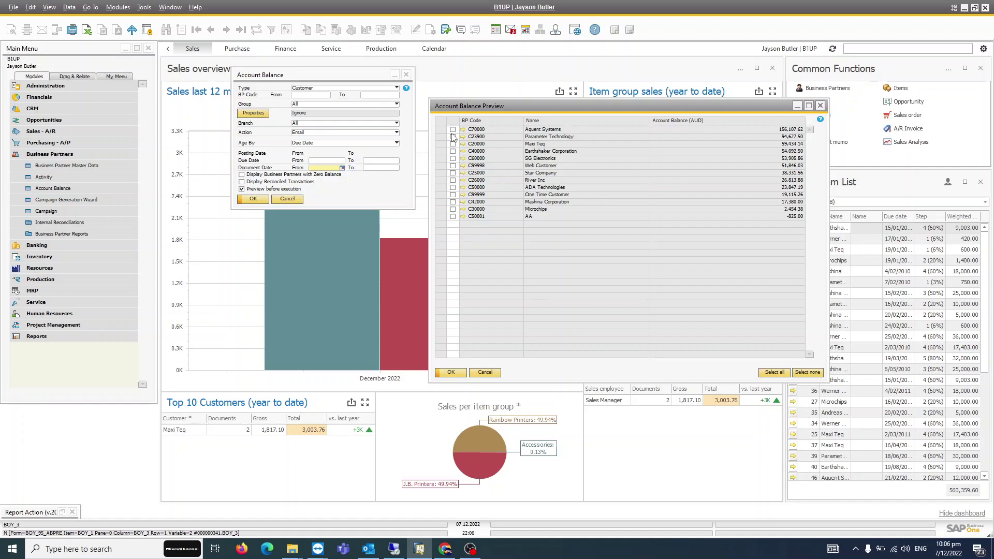
click(453, 130)
click(486, 373)
Enable preview before execution, and in the preview leave only Aquent Systems and Parameter Technology selected.
click(242, 189)
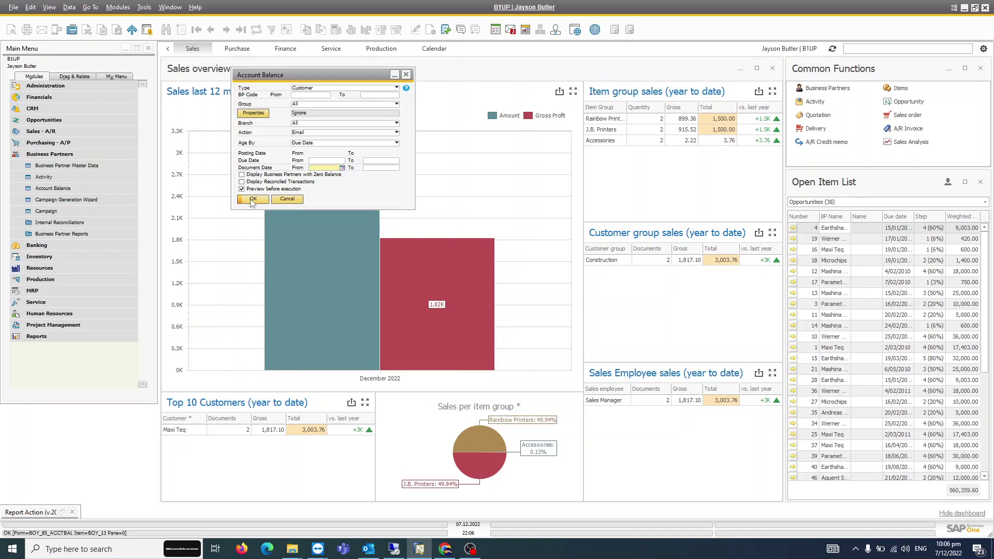
click(253, 200)
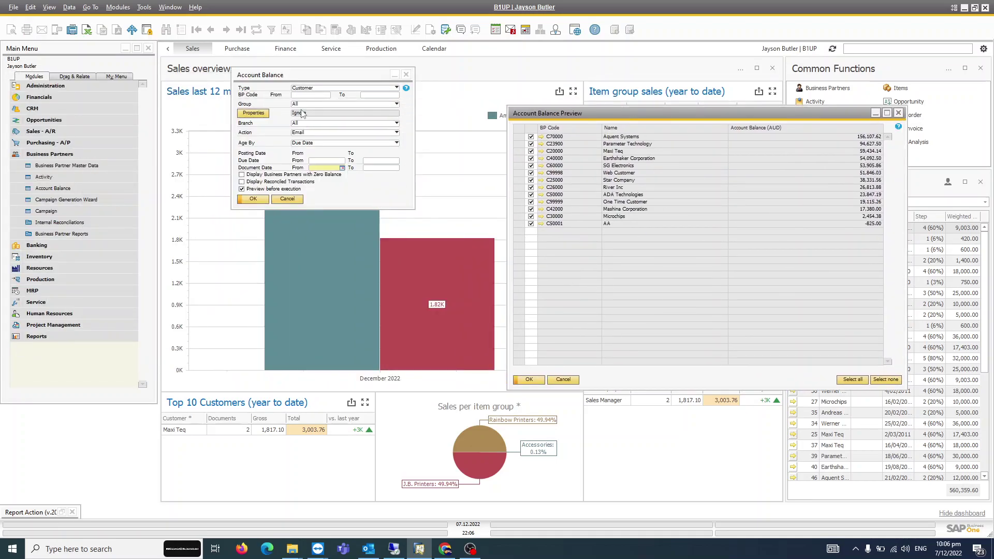
click(531, 144)
click(531, 151)
click(530, 158)
click(531, 166)
click(531, 173)
click(531, 180)
click(531, 187)
click(531, 195)
click(531, 202)
click(530, 209)
click(531, 217)
click(531, 224)
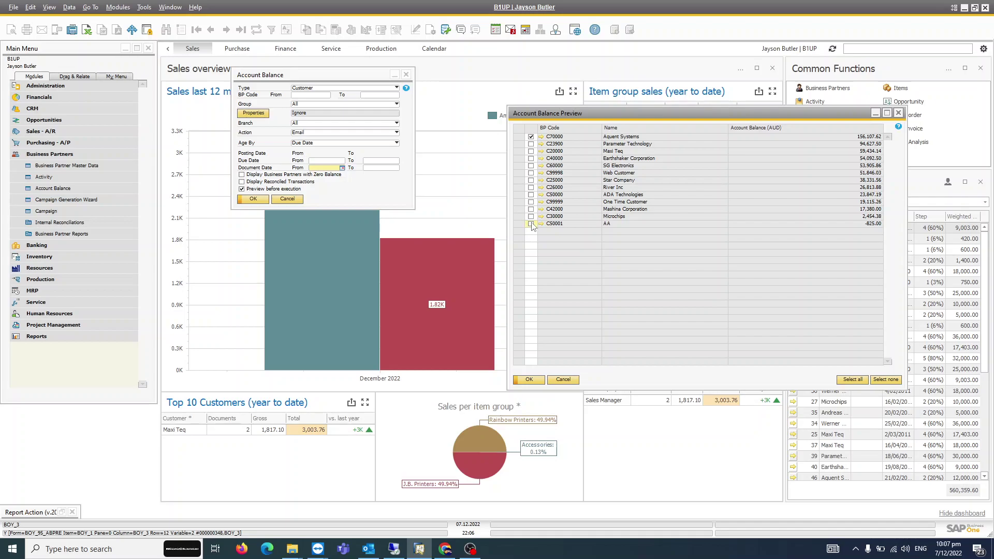
click(531, 144)
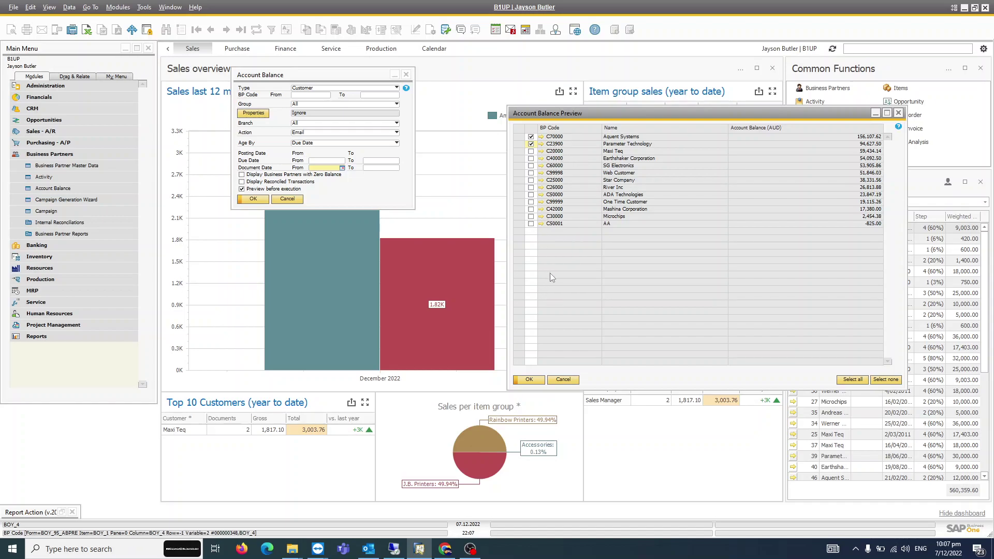
Generate the account balance emails for the selected customers and review the message body for Parameter Technology.
click(533, 380)
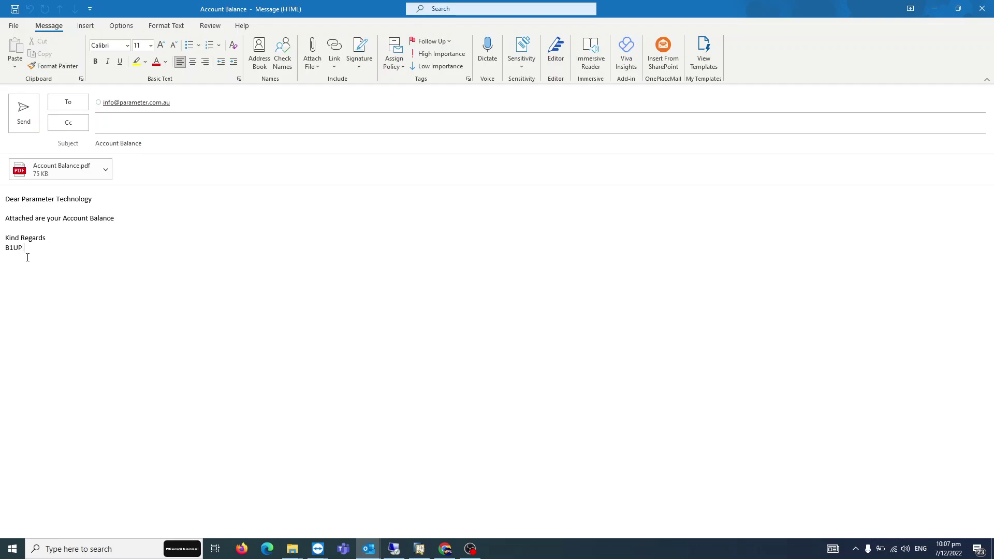
drag(28, 258, 5, 197)
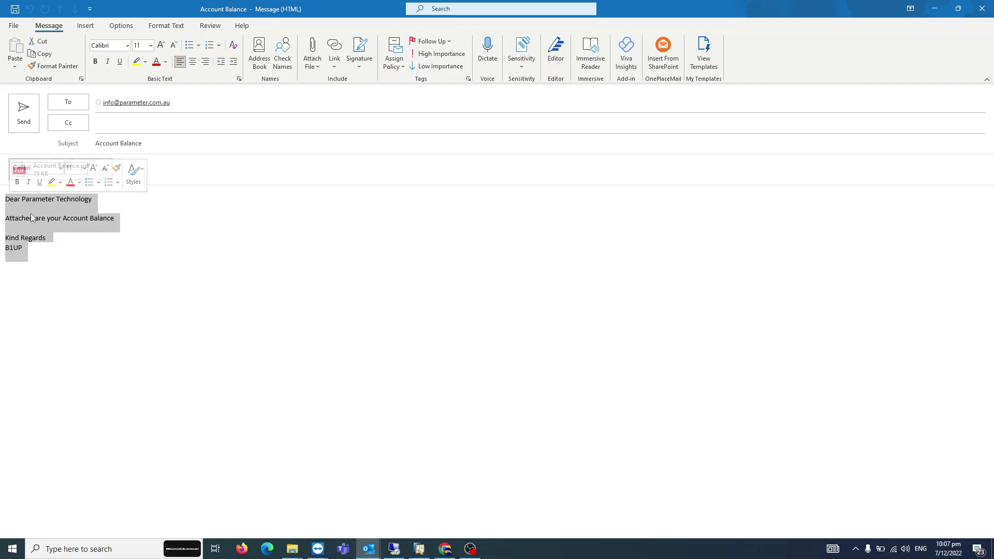
click(47, 268)
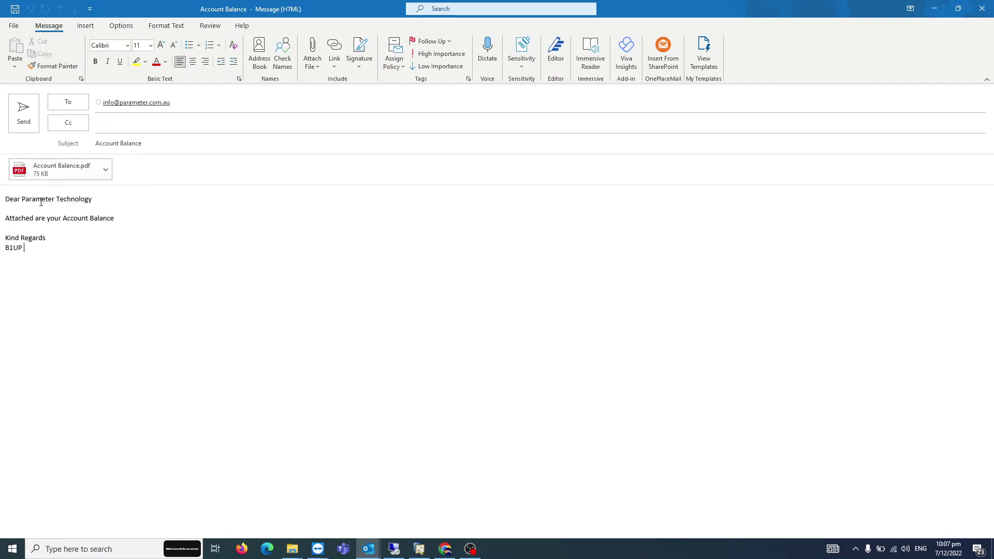
drag(28, 253, 6, 197)
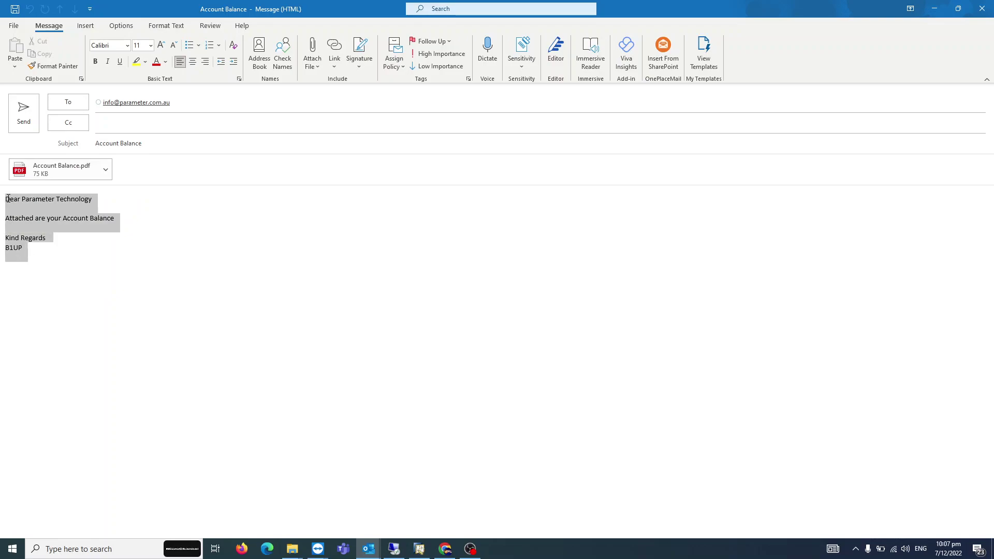
click(61, 218)
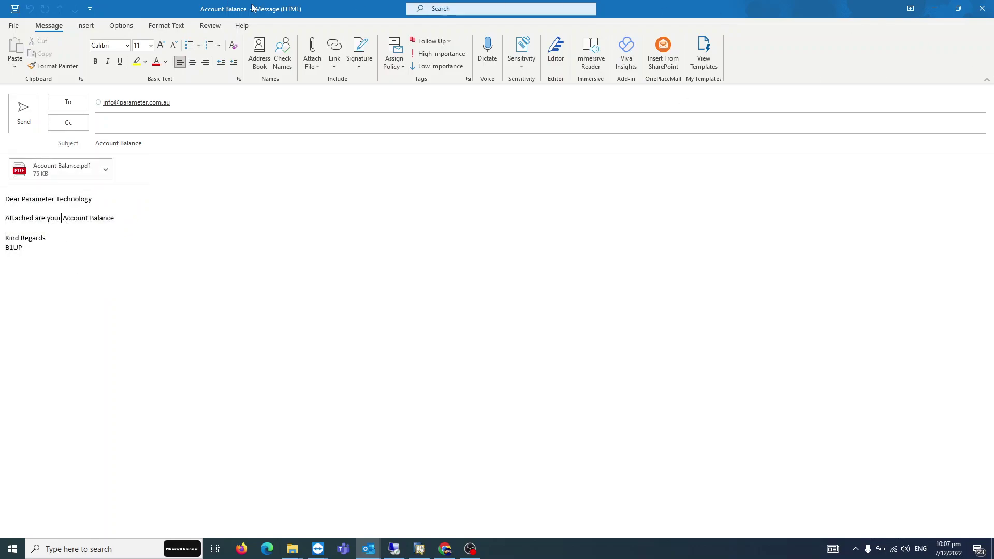
Open the attached Account Balance.pdf, review the Parameter Technology statement from start to end, and close it.
double_click(77, 171)
click(444, 296)
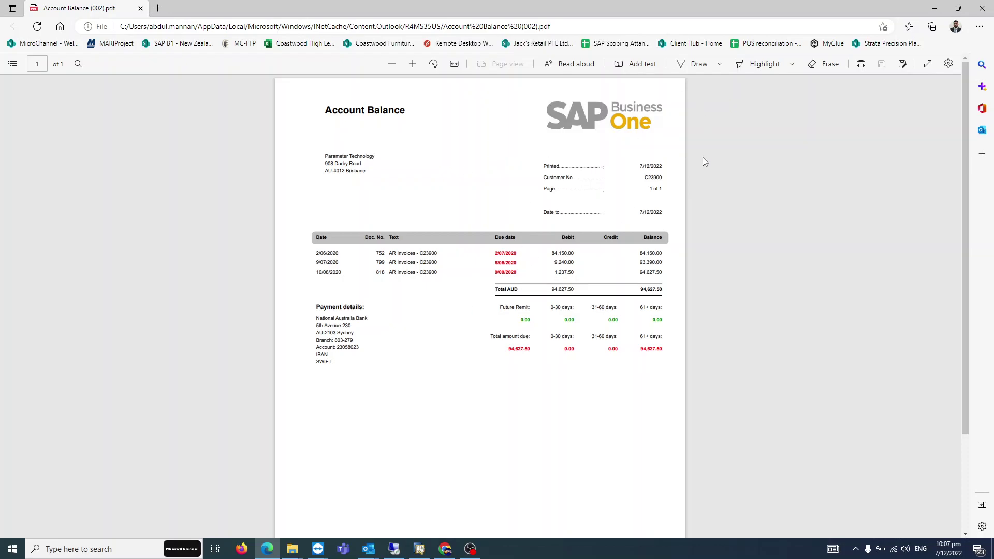
scroll(614, 193, down, 2)
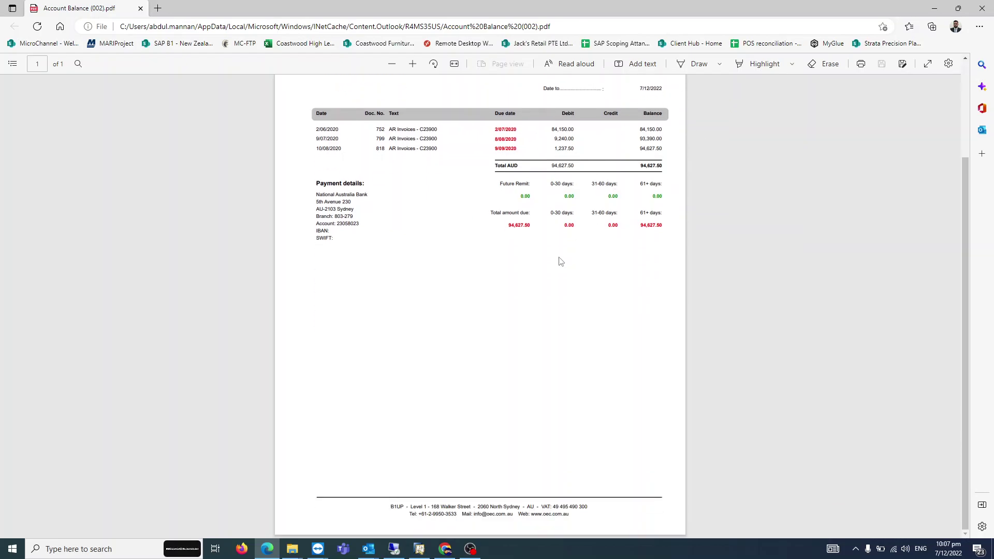
scroll(576, 245, up, 2)
click(984, 8)
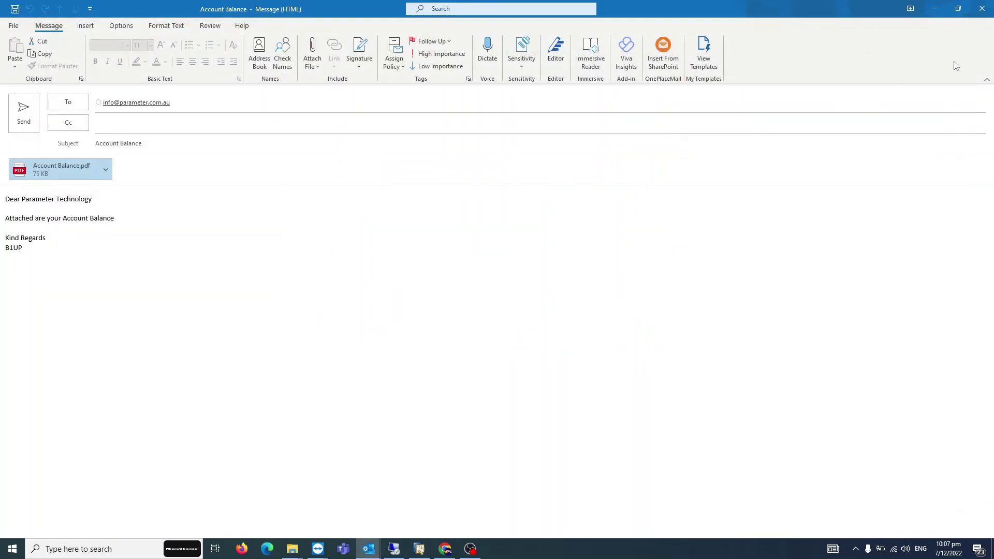
Close the Parameter Technology and Aquent Systems email drafts and return to the Account Balance Preview.
click(983, 8)
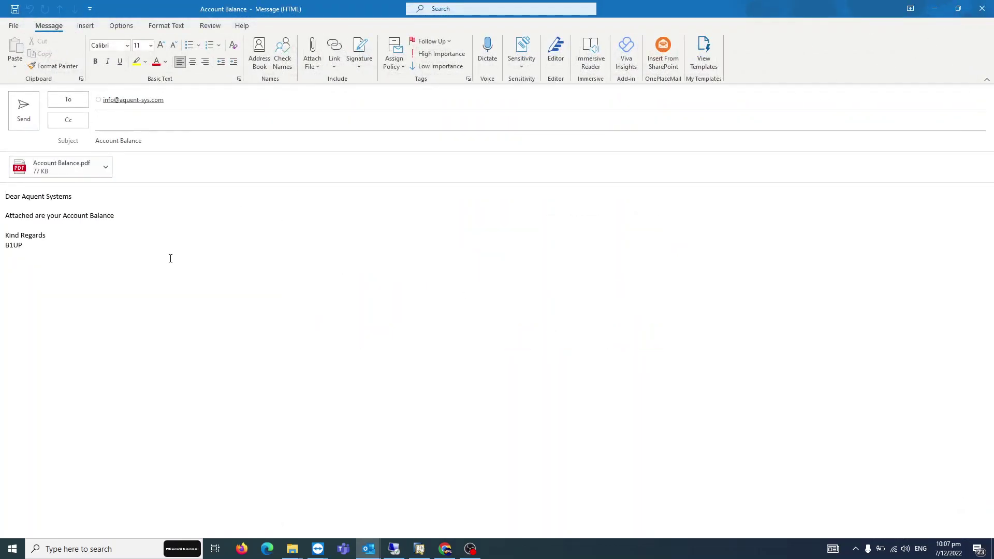
click(983, 8)
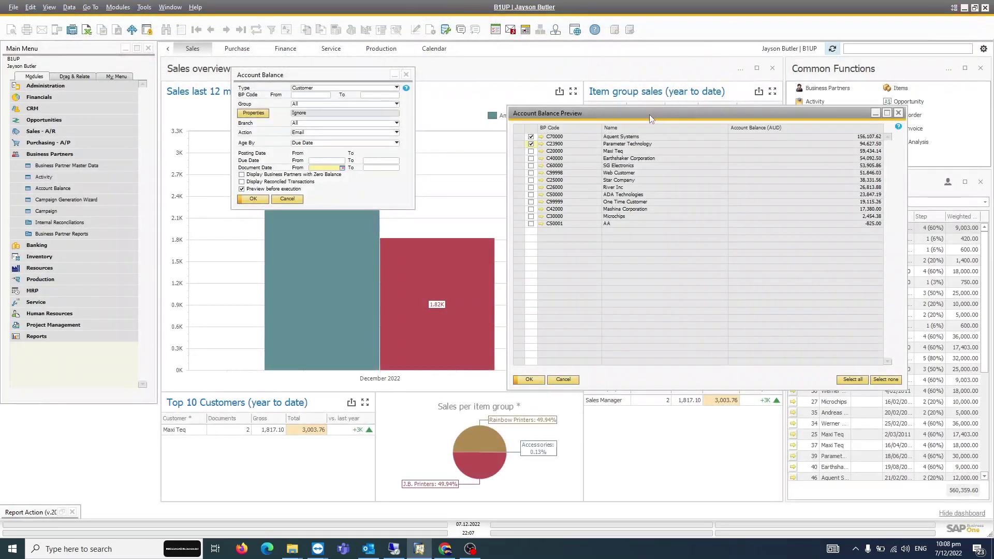
drag(644, 114, 574, 64)
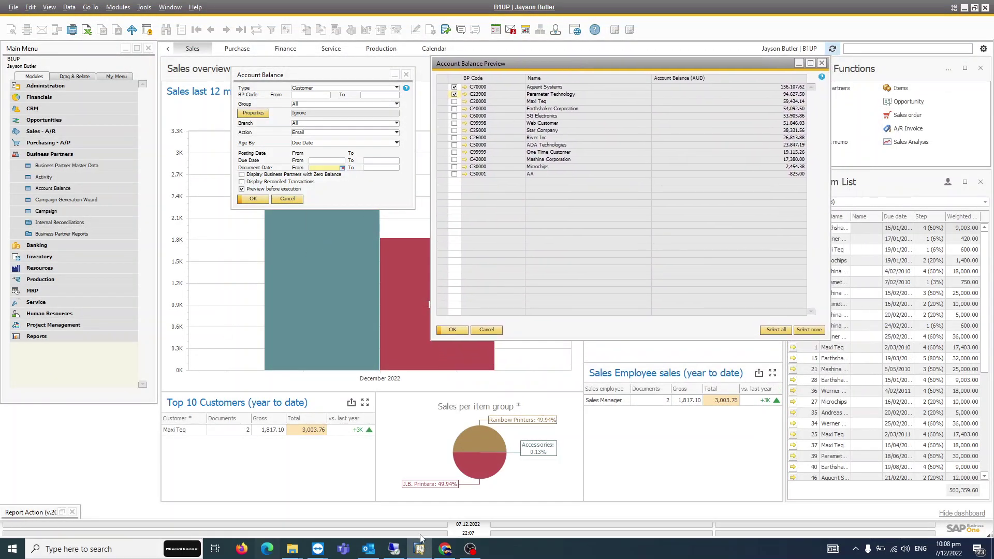
Restore the Report Action window, move it clear of the preview list, and review the Outlook delivery options without changing them.
click(54, 514)
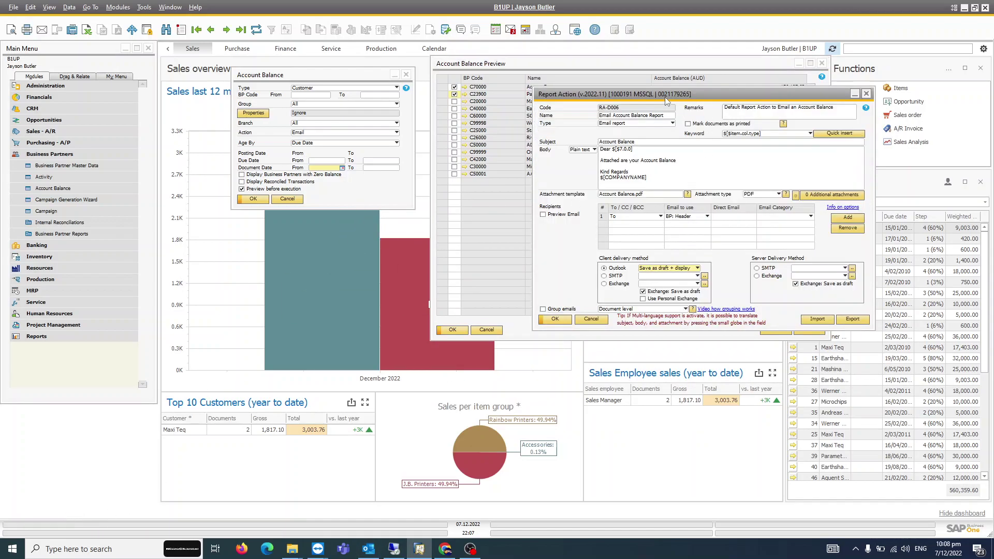
drag(666, 101, 759, 91)
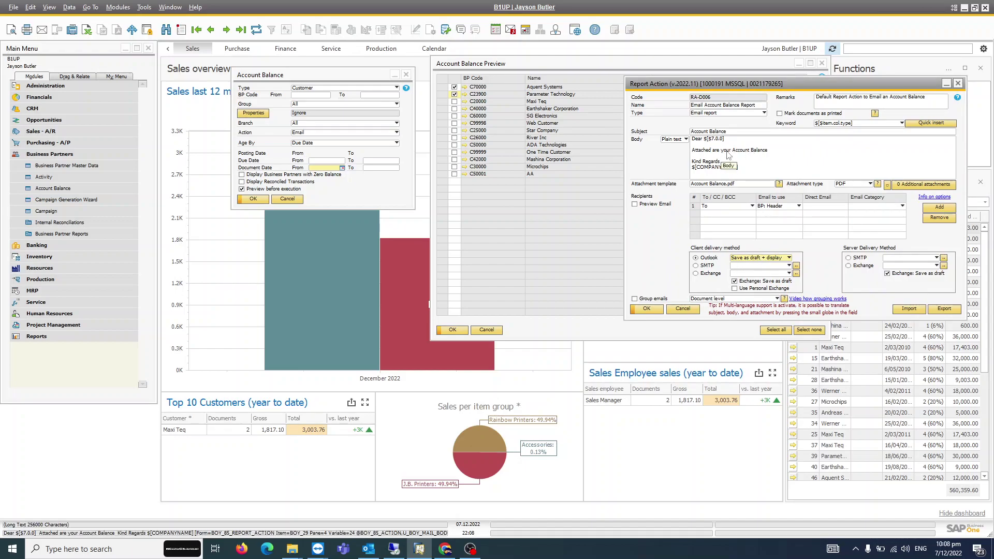
click(759, 259)
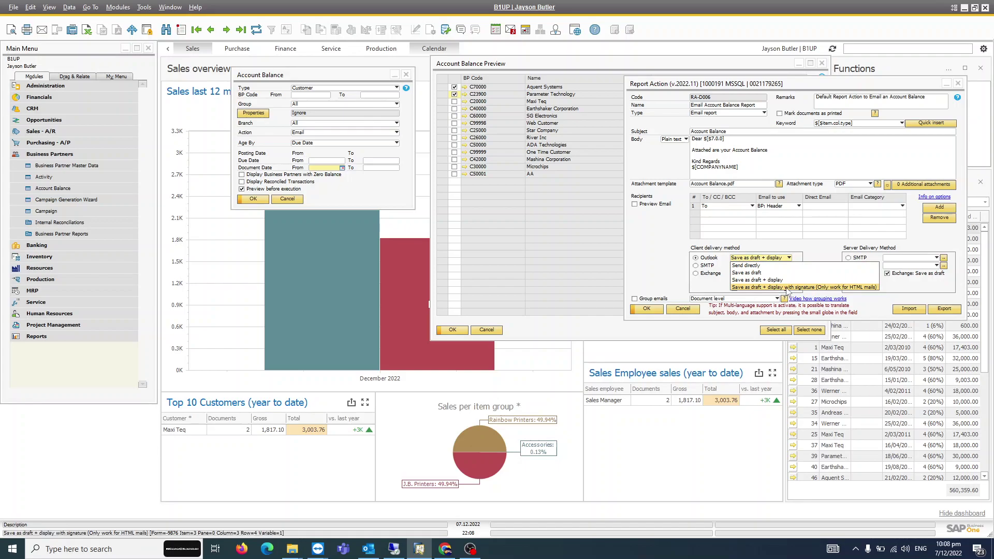
click(751, 175)
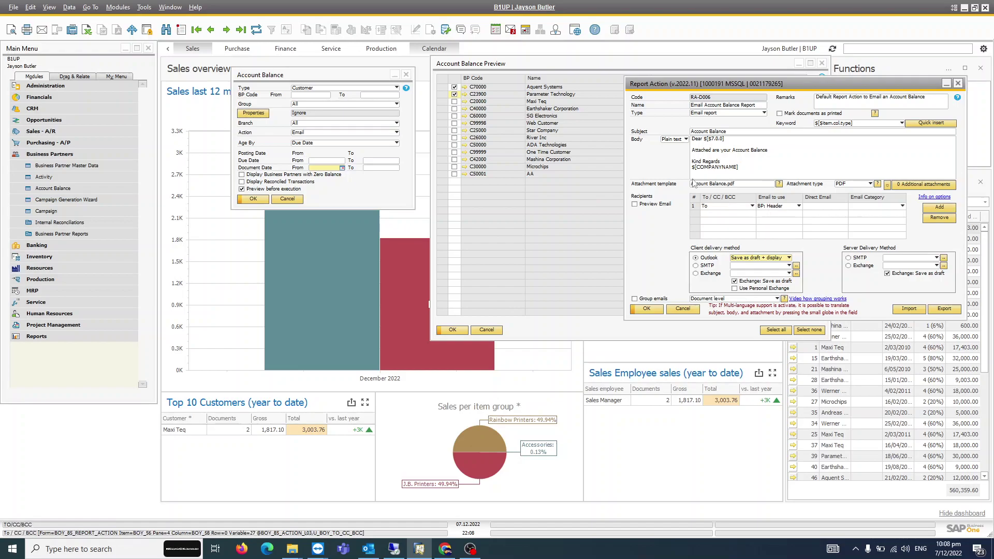
Open the master data of Aquent Systems from the preview and check the e-mail address in its general details.
click(465, 87)
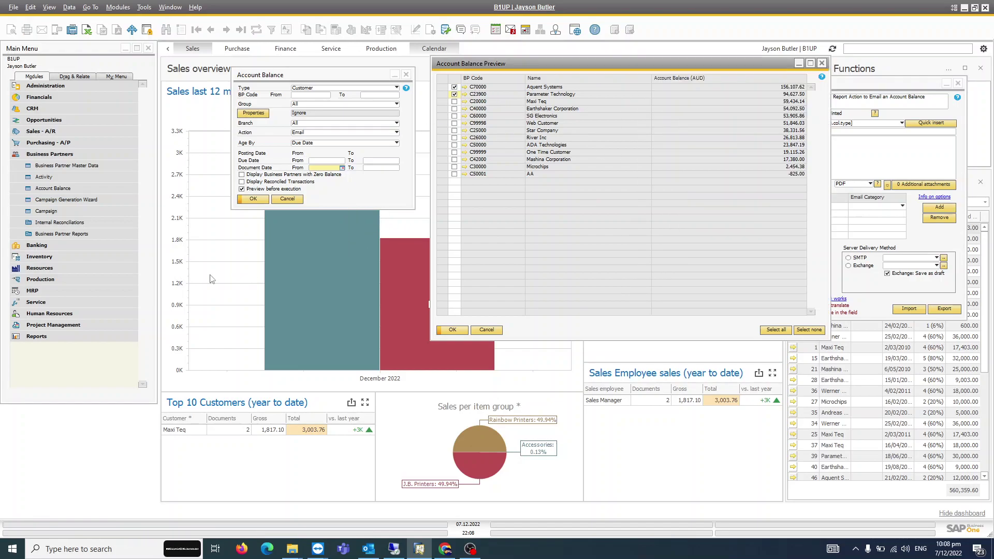
click(191, 162)
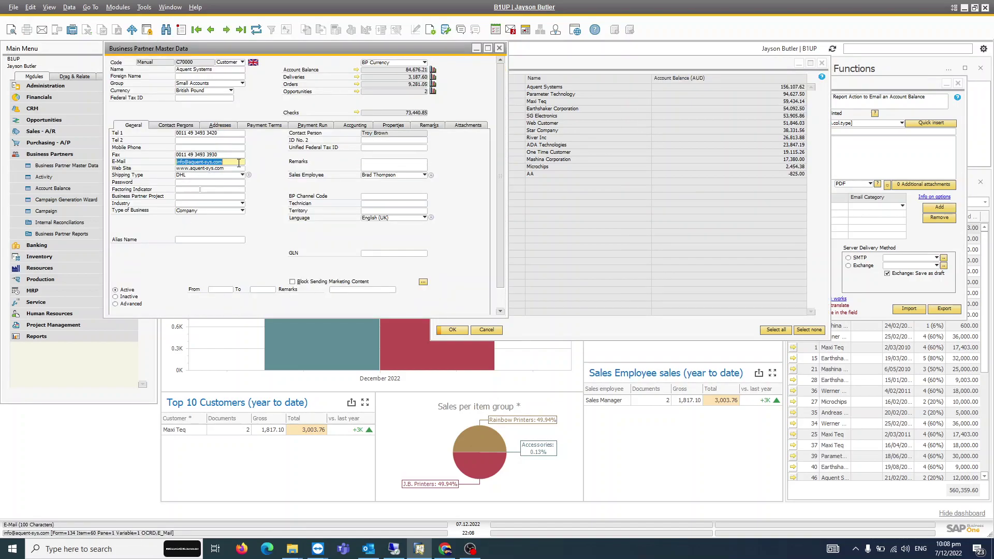
drag(230, 162, 161, 162)
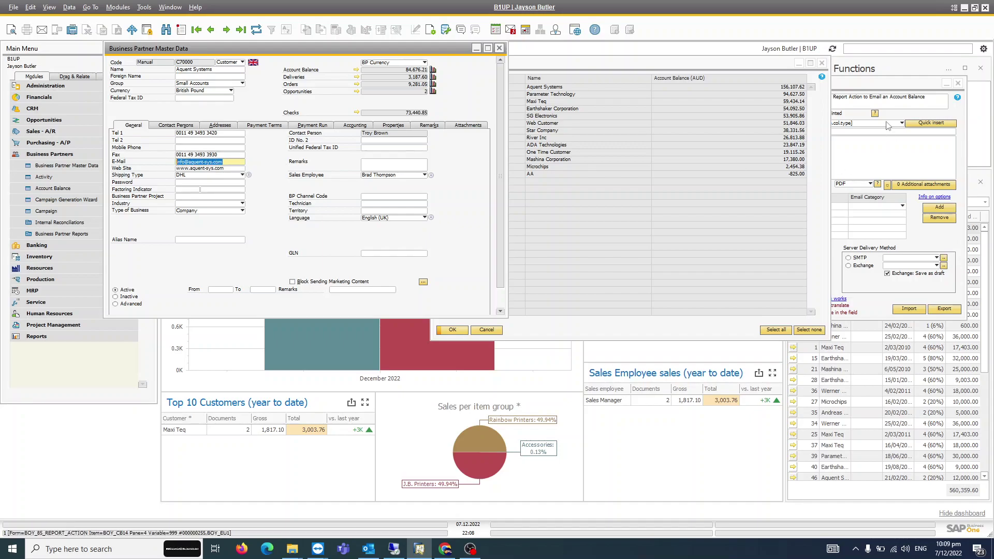
Add a second recipient line to the report action as CC, using Email Category as the email source.
click(857, 126)
click(769, 228)
click(781, 214)
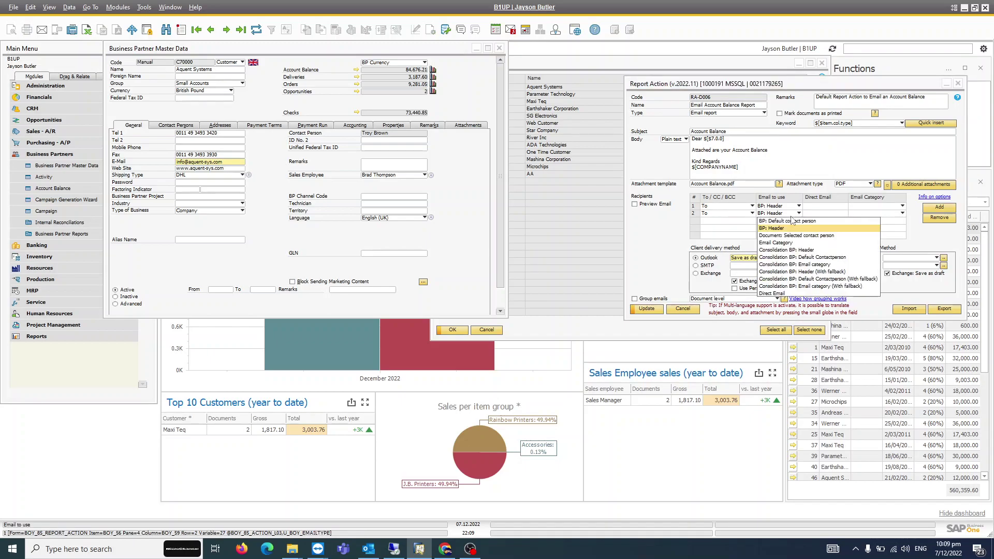
click(746, 218)
click(751, 214)
click(725, 226)
click(784, 214)
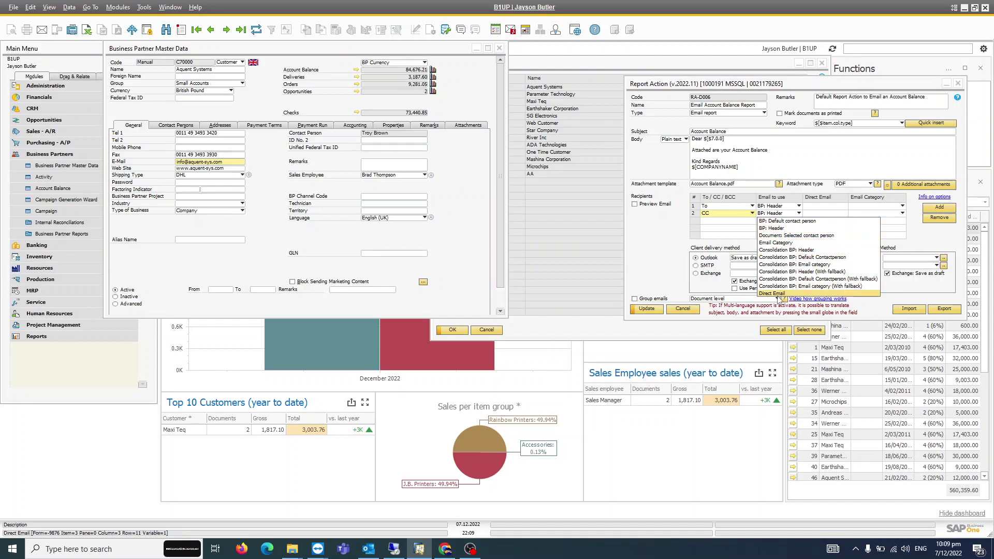
click(786, 247)
View the contact person details of Aquent Systems and examine the choices available for the contact's Email Category.
click(175, 125)
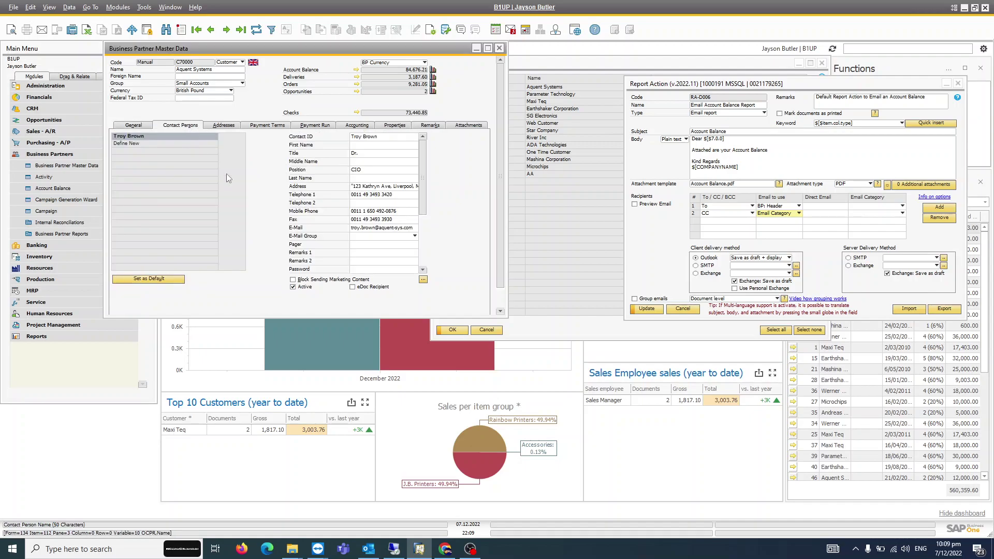
drag(420, 150, 421, 203)
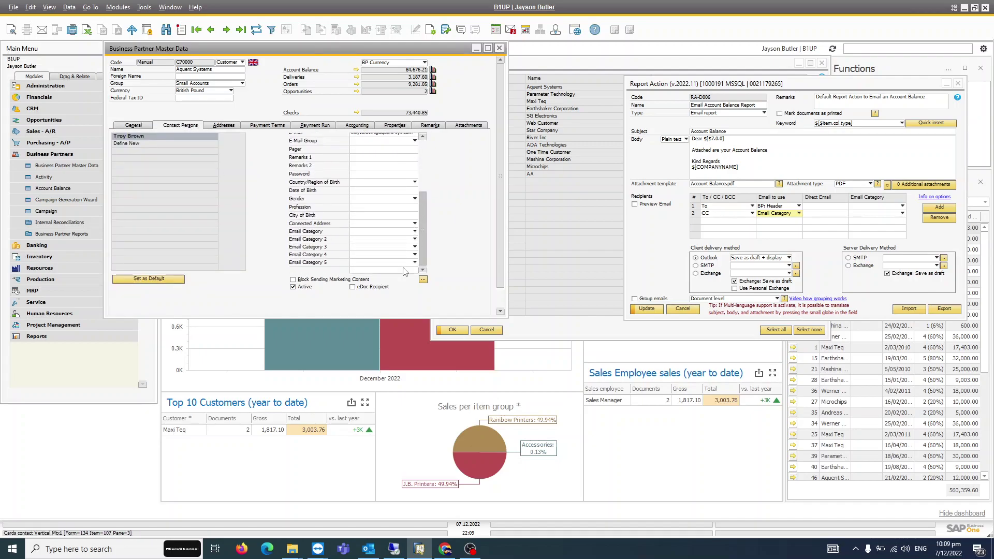
click(355, 239)
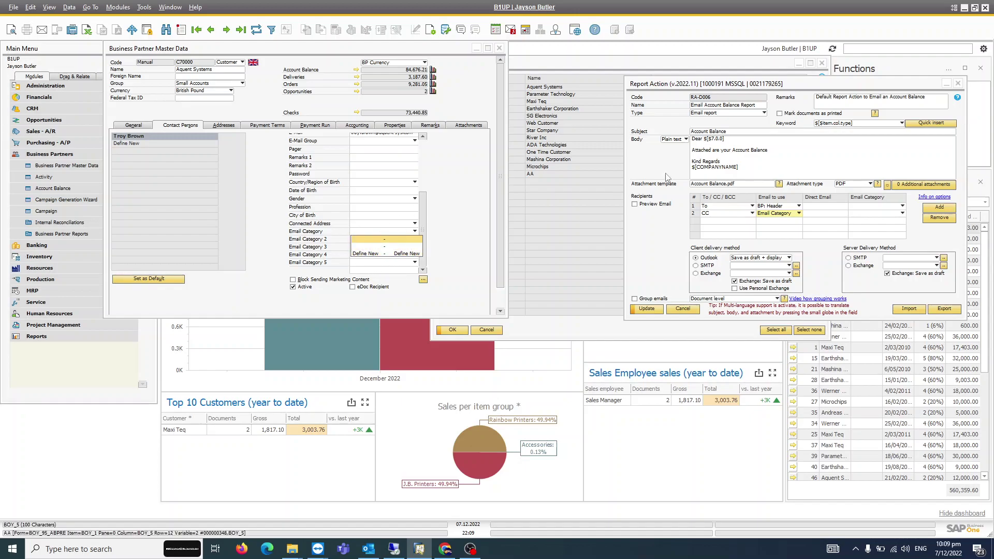
Try to remove the CC recipient line, and close the Aquent Systems record and the report action without saving.
click(749, 213)
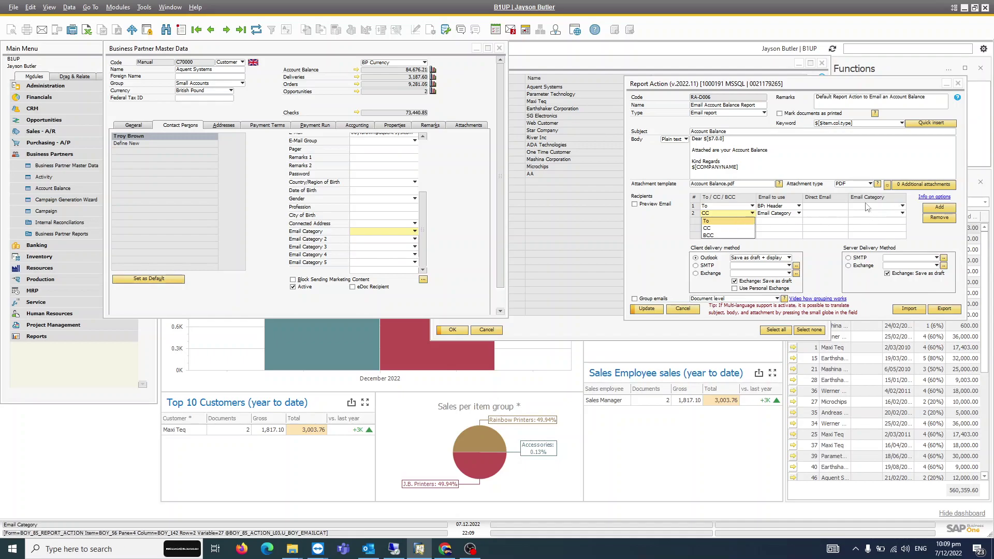
click(932, 217)
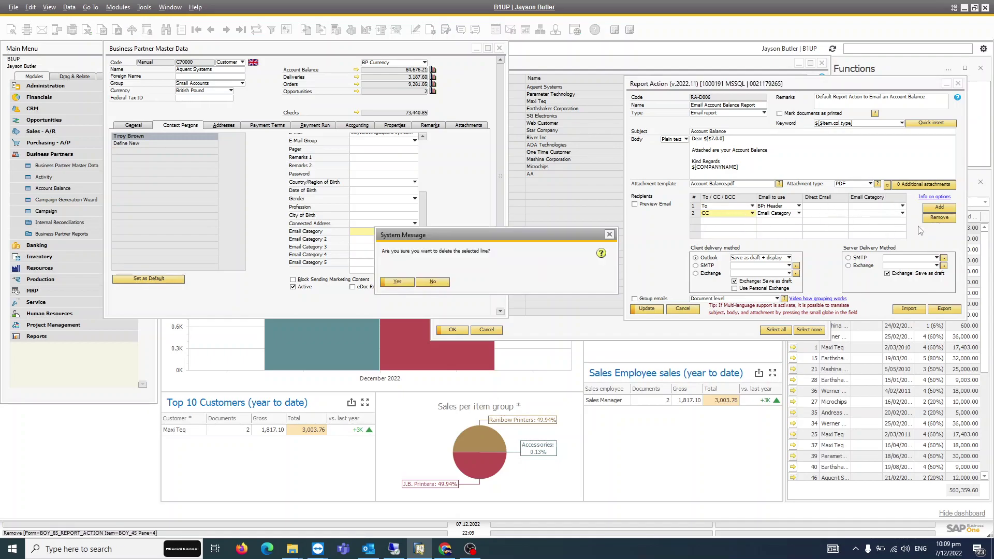
click(407, 283)
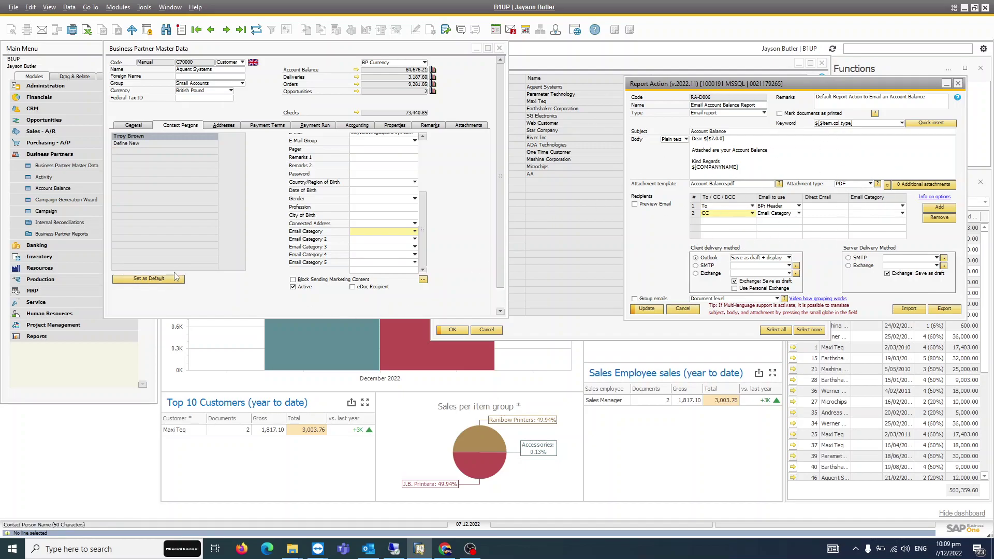
click(500, 48)
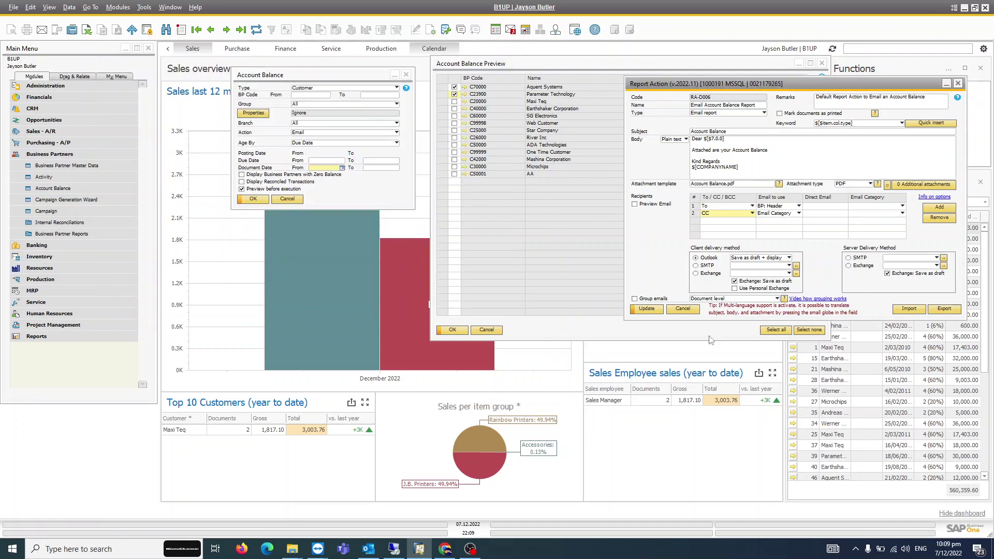
key(Escape)
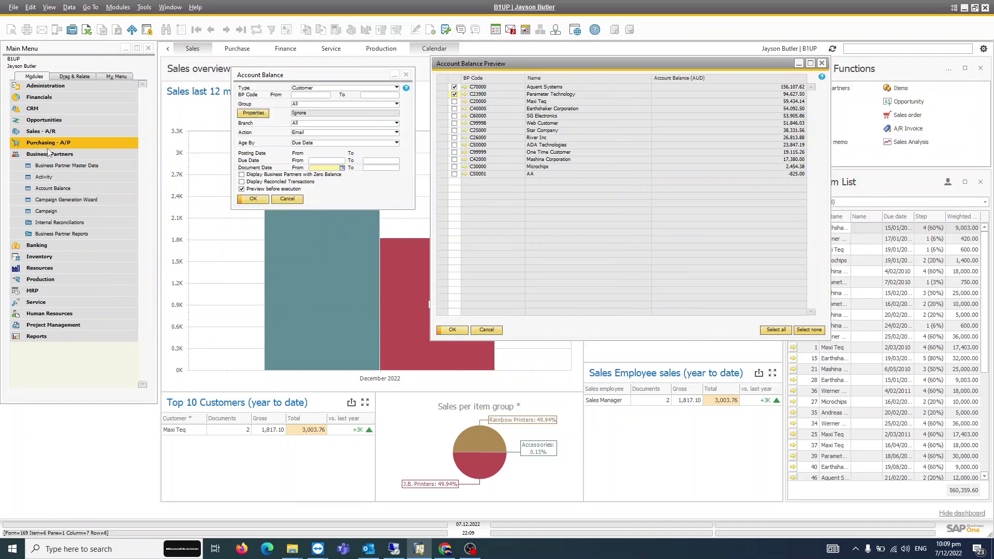
Open Mass Delivery from Sales - A/R, place it over the preview, and select A/R Invoice as the document.
click(40, 131)
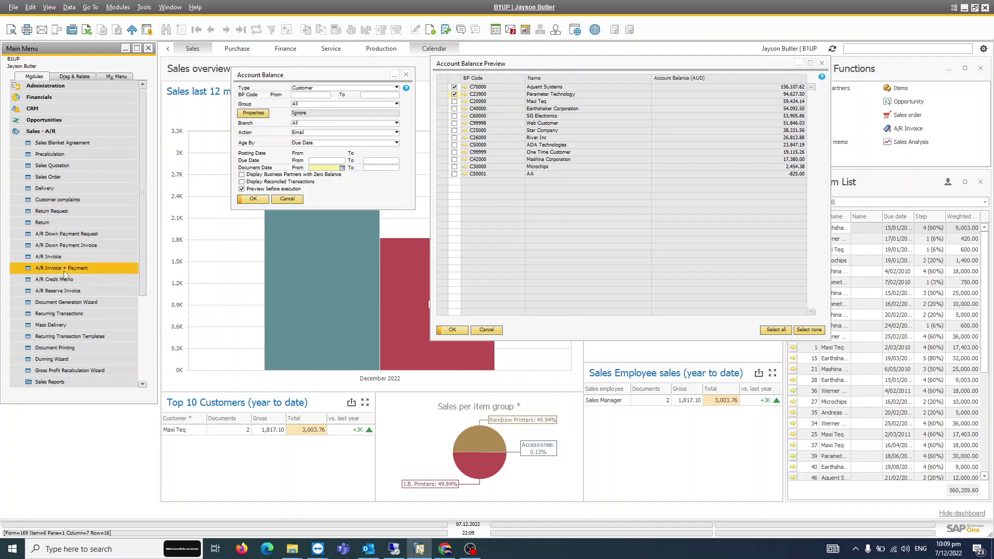
click(42, 324)
drag(200, 191, 608, 123)
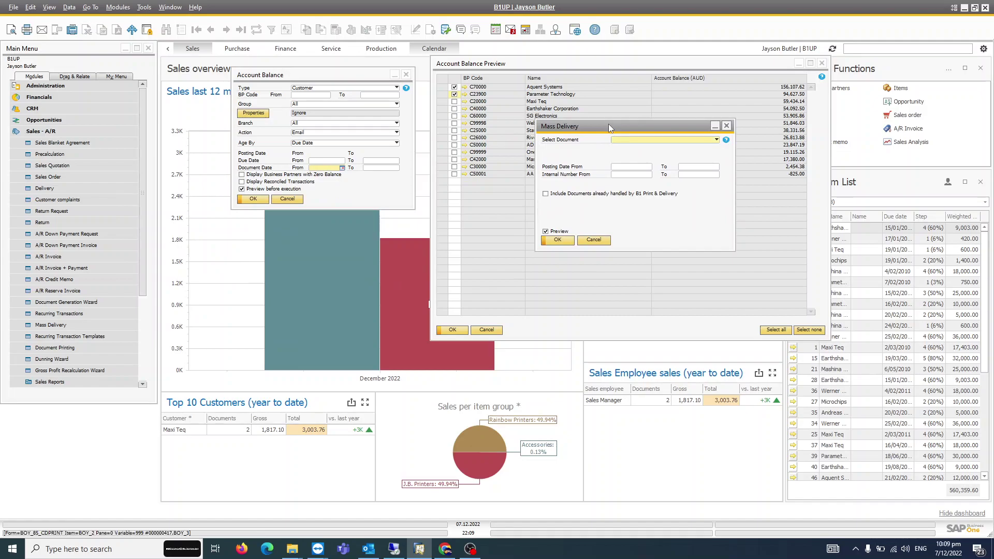
click(694, 140)
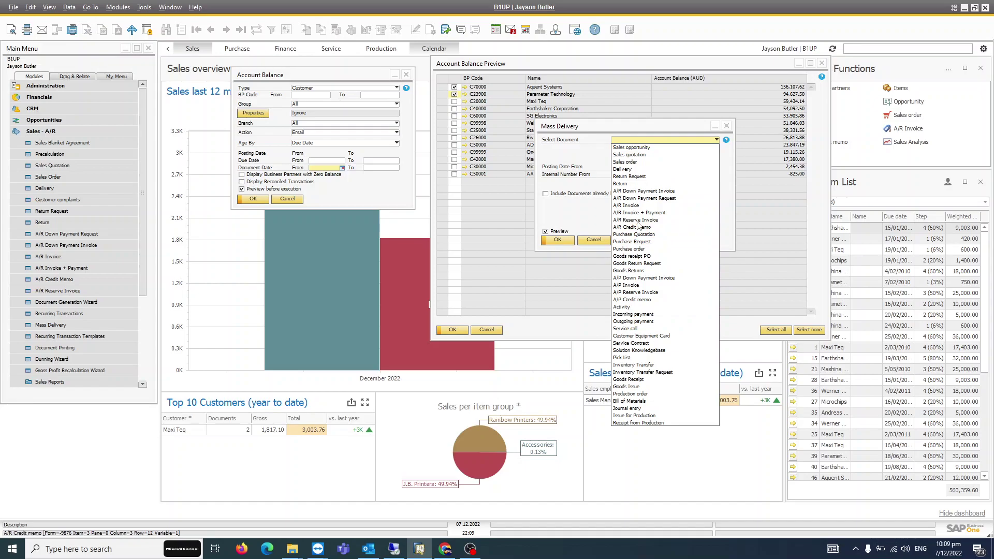
click(637, 206)
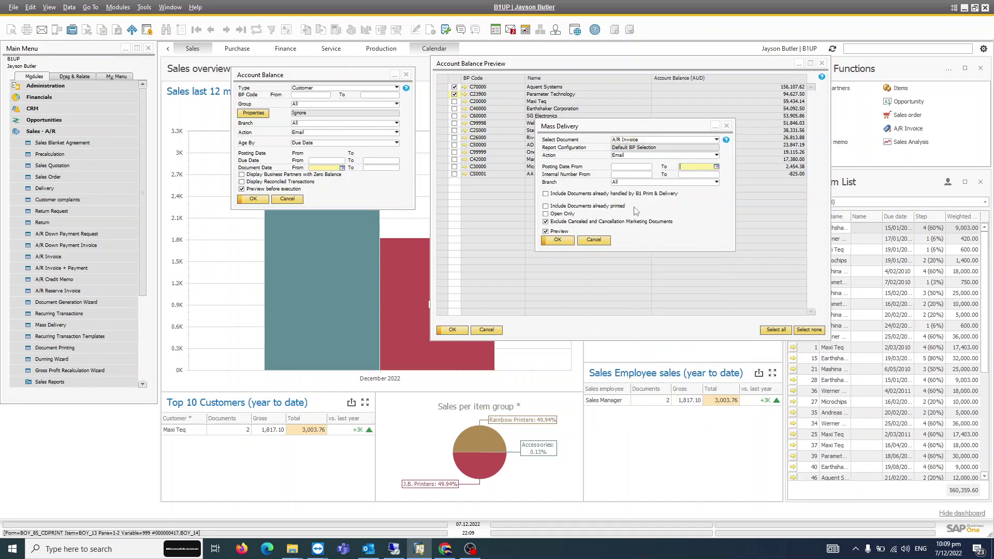
Keep Email as the action, leave the posting date and internal number ranges blank, and disable Exclude Canceled and Cancellation Marketing Documents.
click(631, 155)
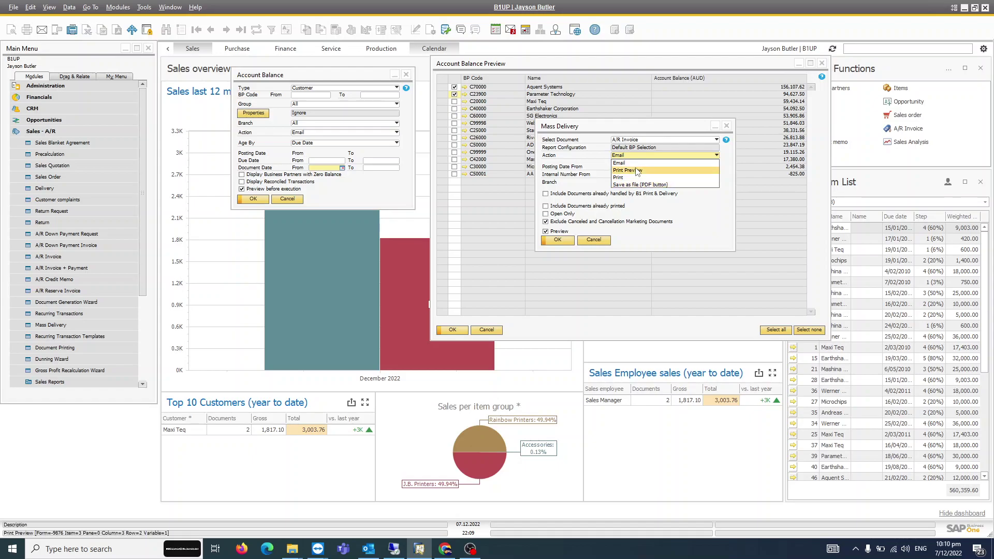
click(638, 171)
click(633, 167)
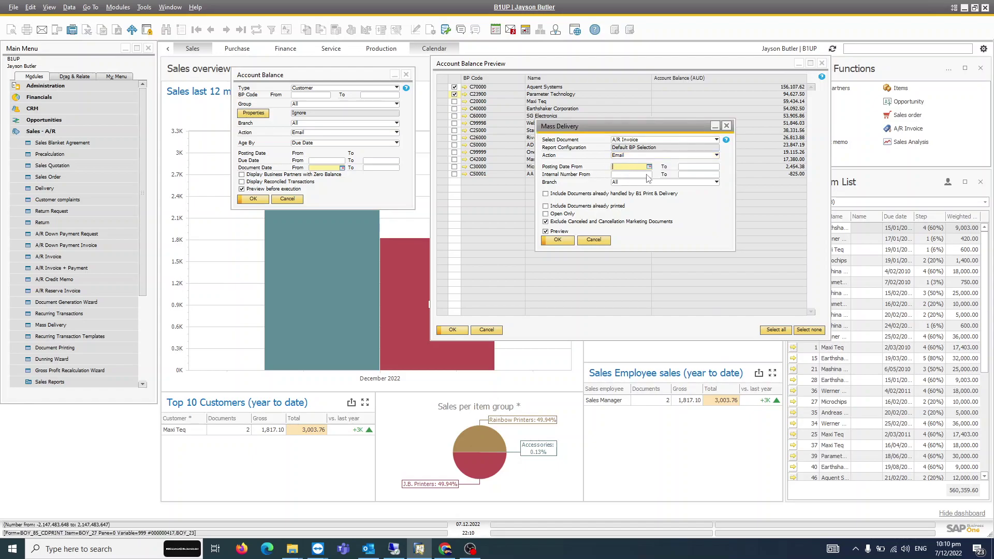
click(698, 175)
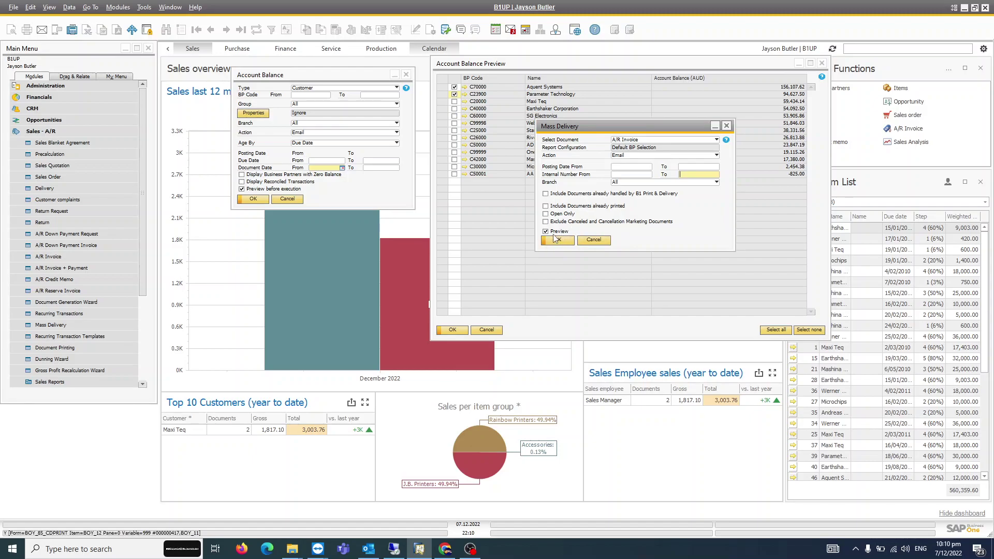
Generate the Mass Delivery preview, look through the A/R invoices to the end of the list, and cancel the preview.
click(558, 241)
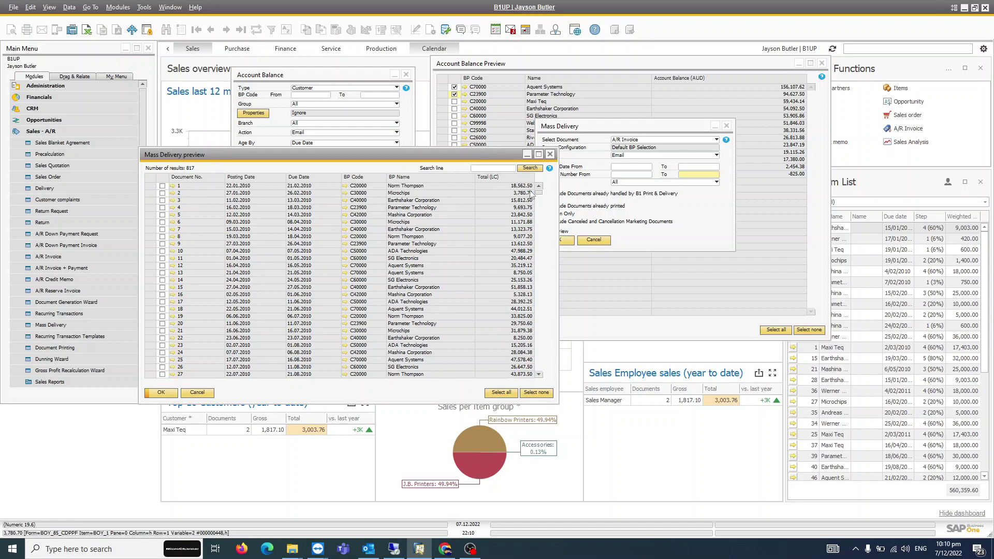
scroll(535, 254, down, 5)
scroll(535, 254, down, 20)
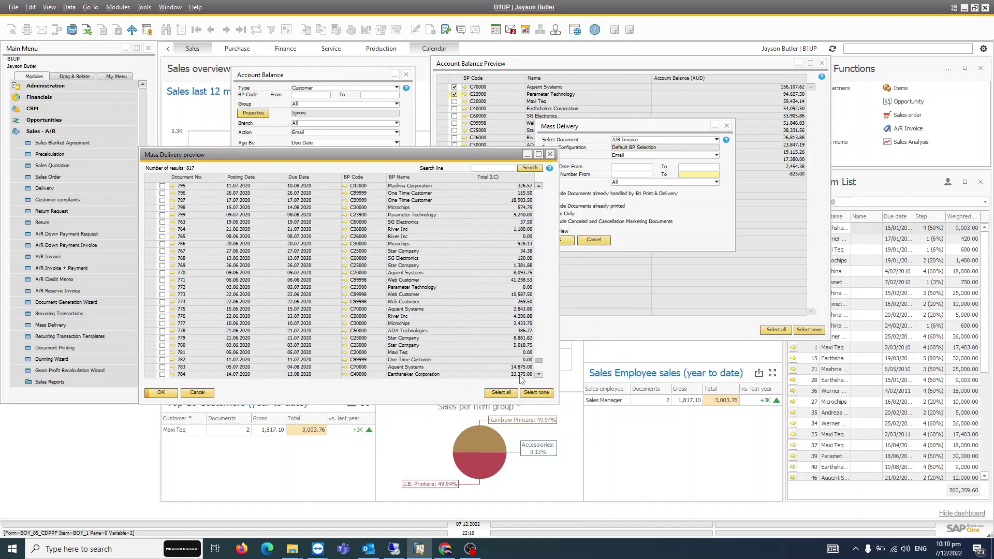
click(163, 178)
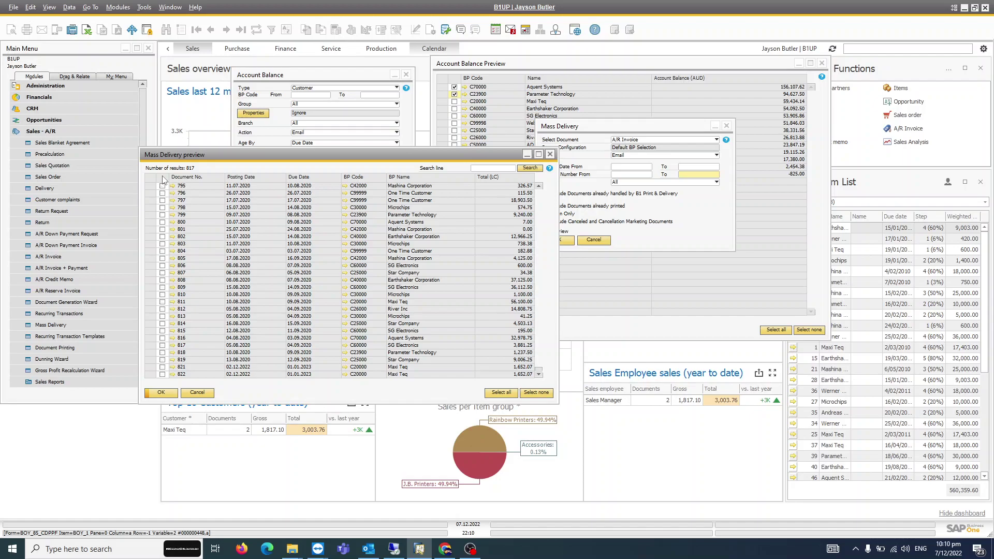
click(201, 395)
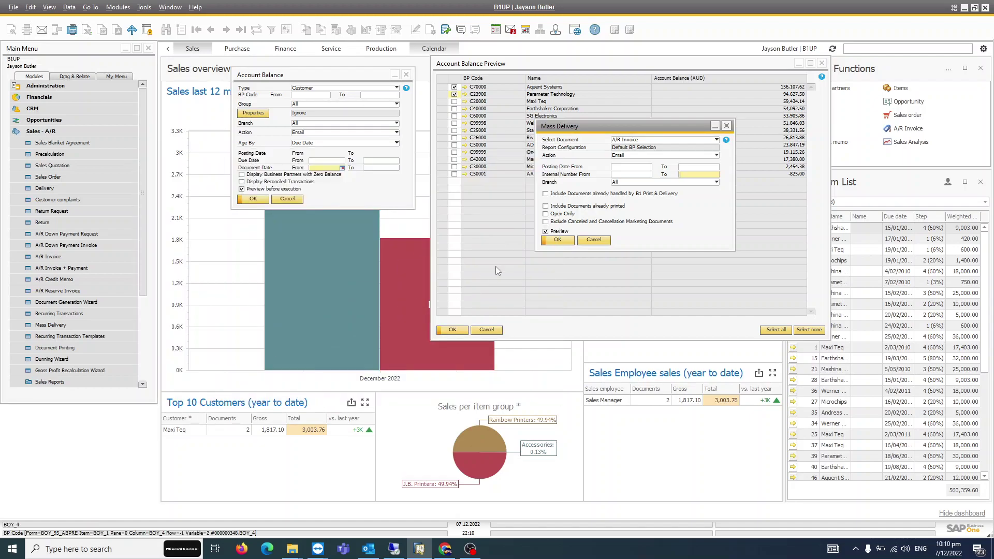
Preview the A/R invoices again with blank posting dates, select documents 1 and 2, and cancel the preview.
click(632, 167)
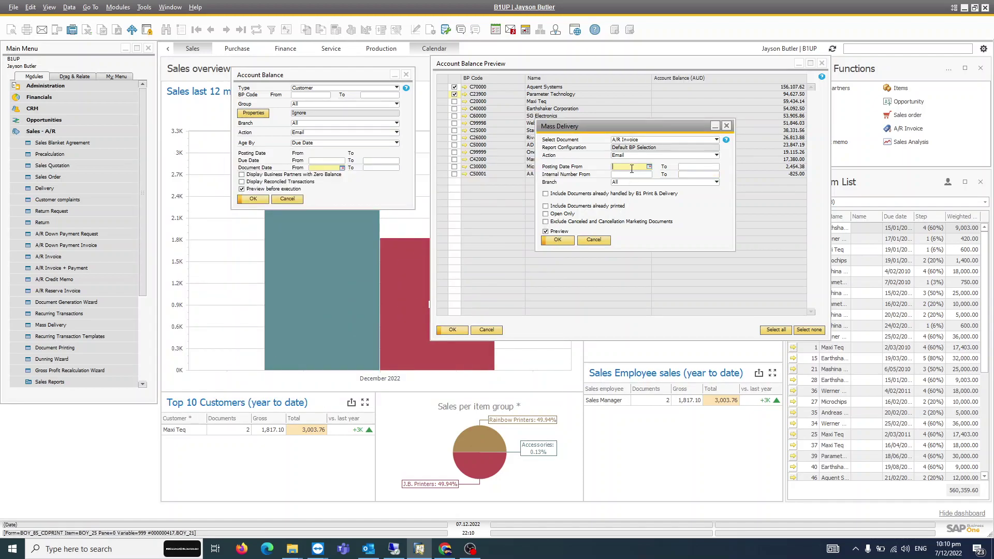
click(688, 166)
click(555, 241)
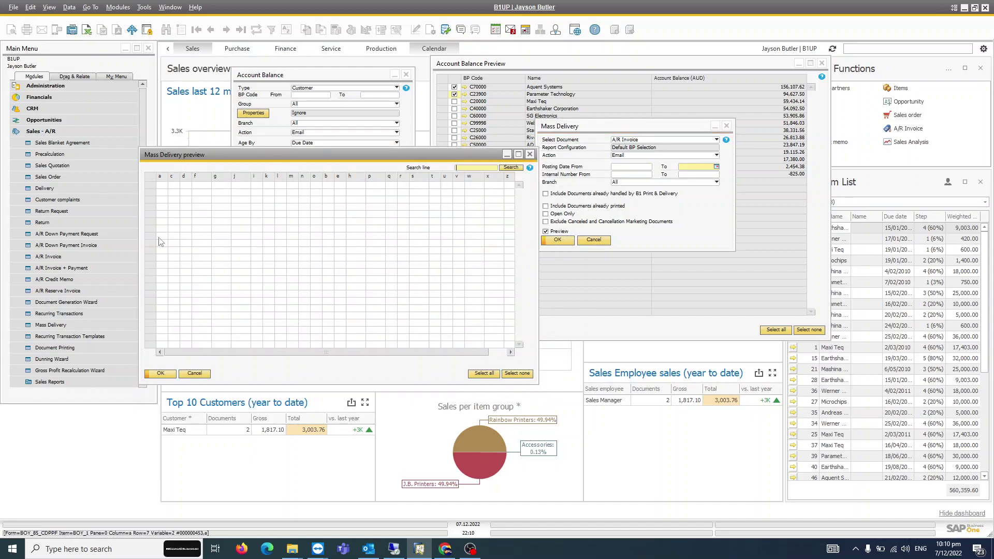
click(162, 184)
click(162, 193)
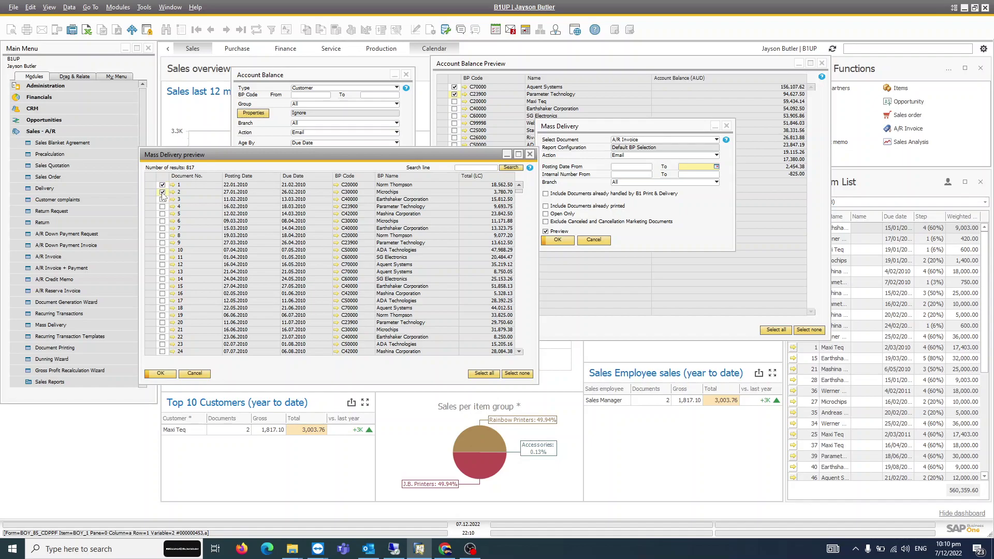
click(167, 374)
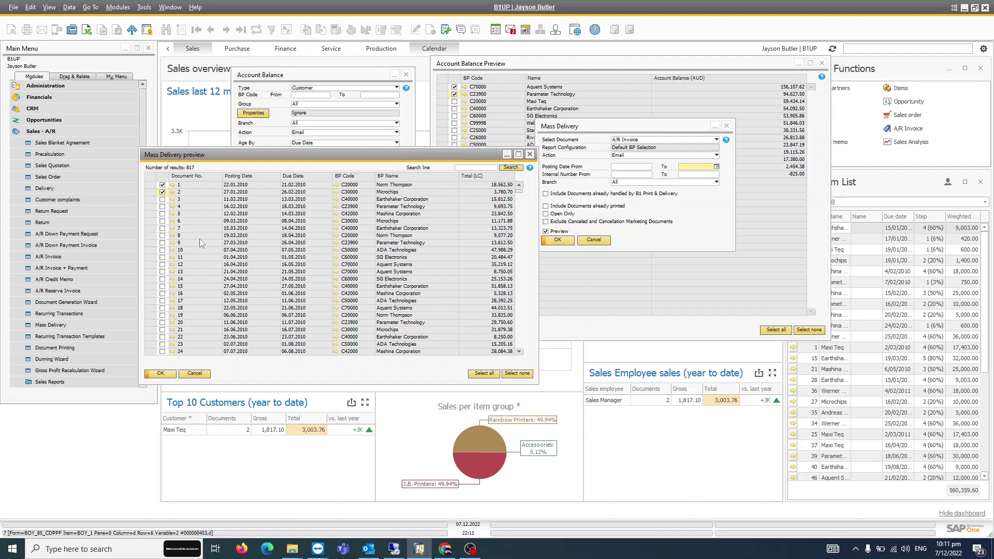
click(205, 376)
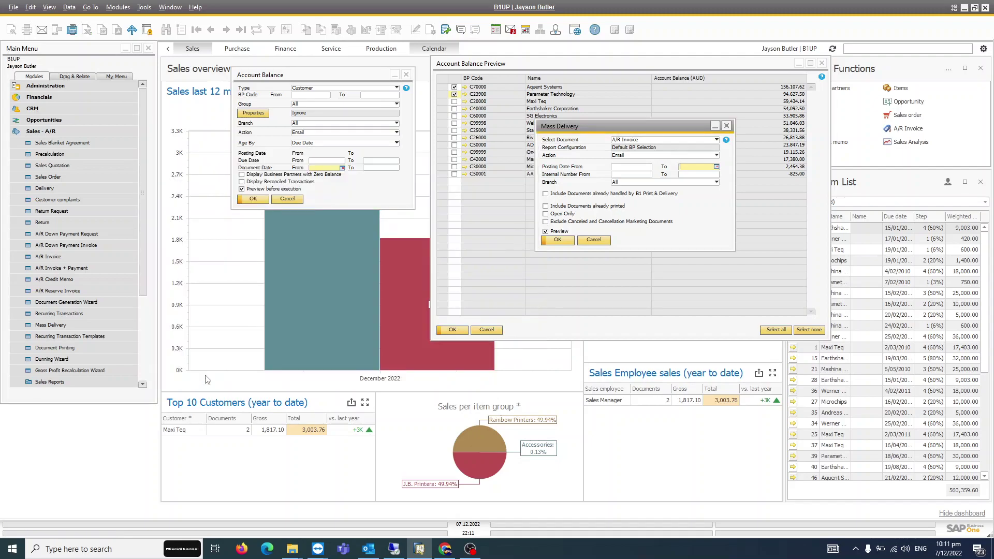
Close Mass Delivery, the Account Balance Preview and the Account Balance criteria without executing them.
click(609, 240)
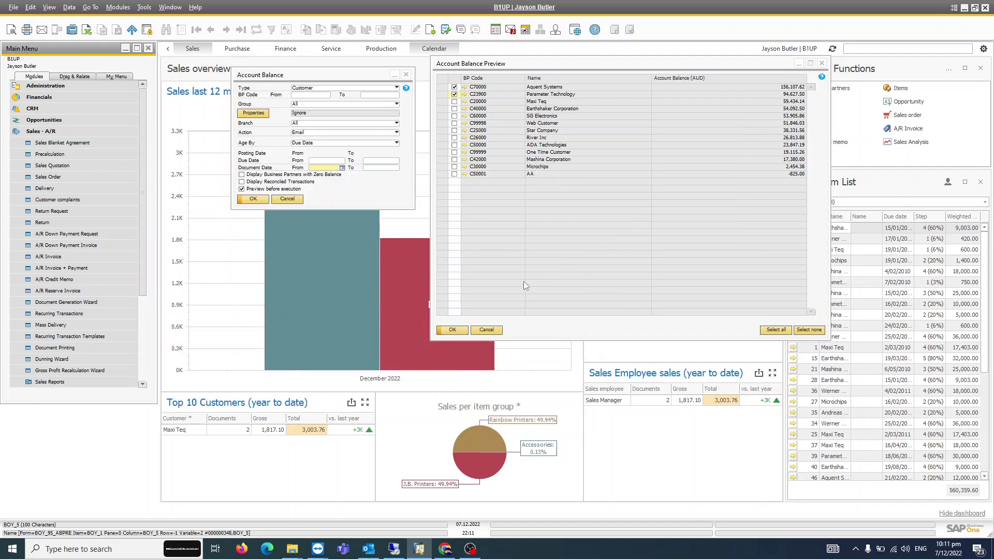
click(489, 330)
click(296, 200)
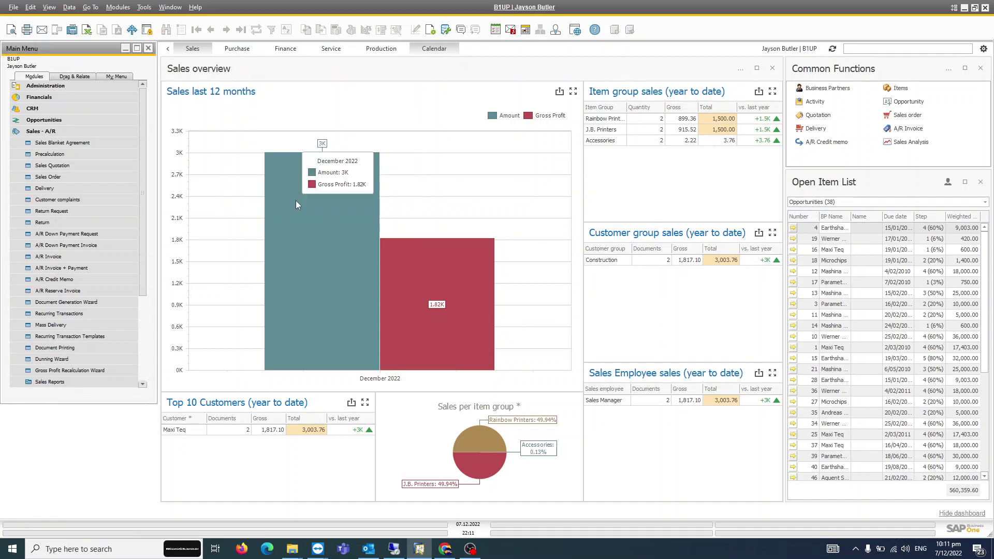